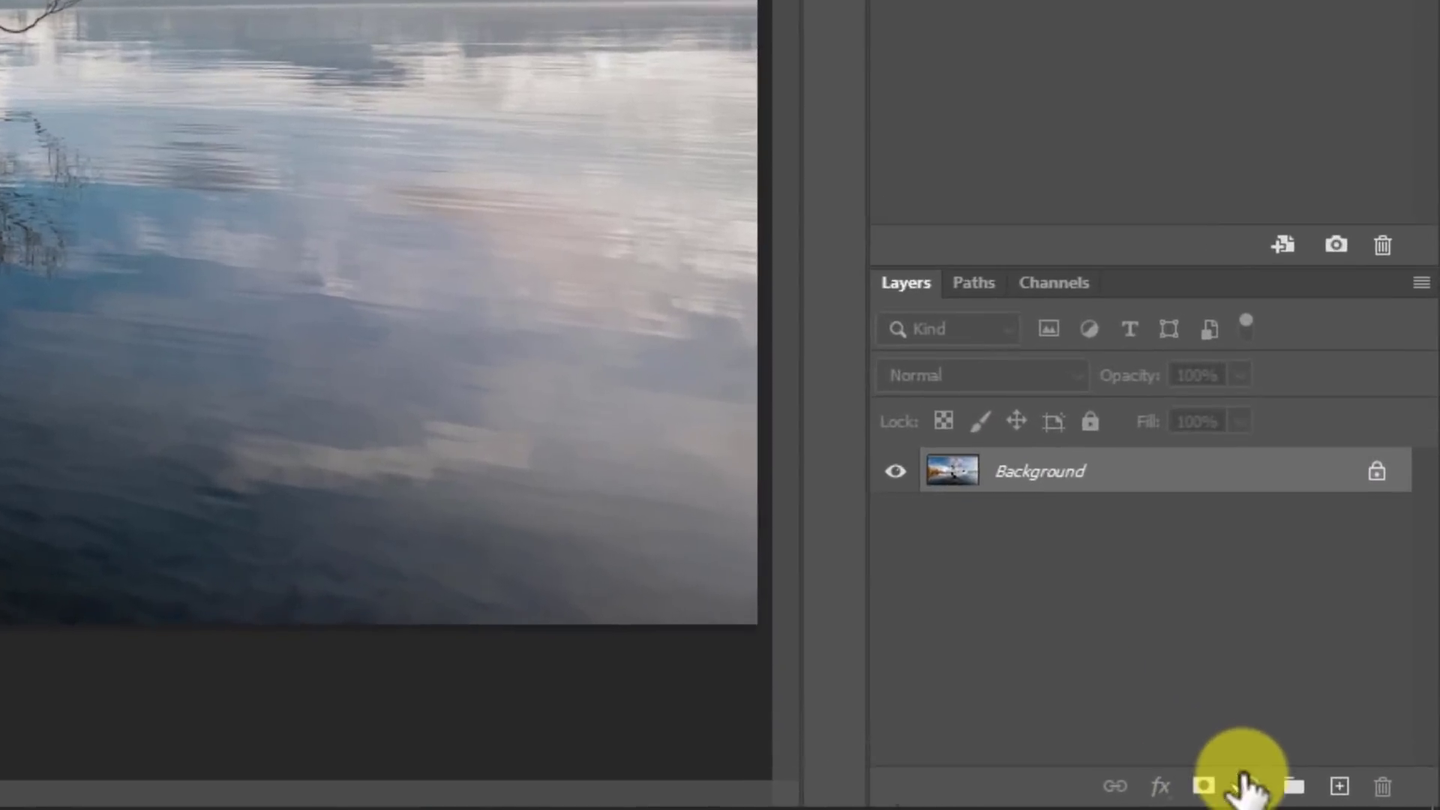
Add a Hue/Saturation layer over the lake photo with Colorize on, and drag Saturation to 0 so the photo turns black and white.
{"action": "left_click", "coordinate": [1343, 780]}
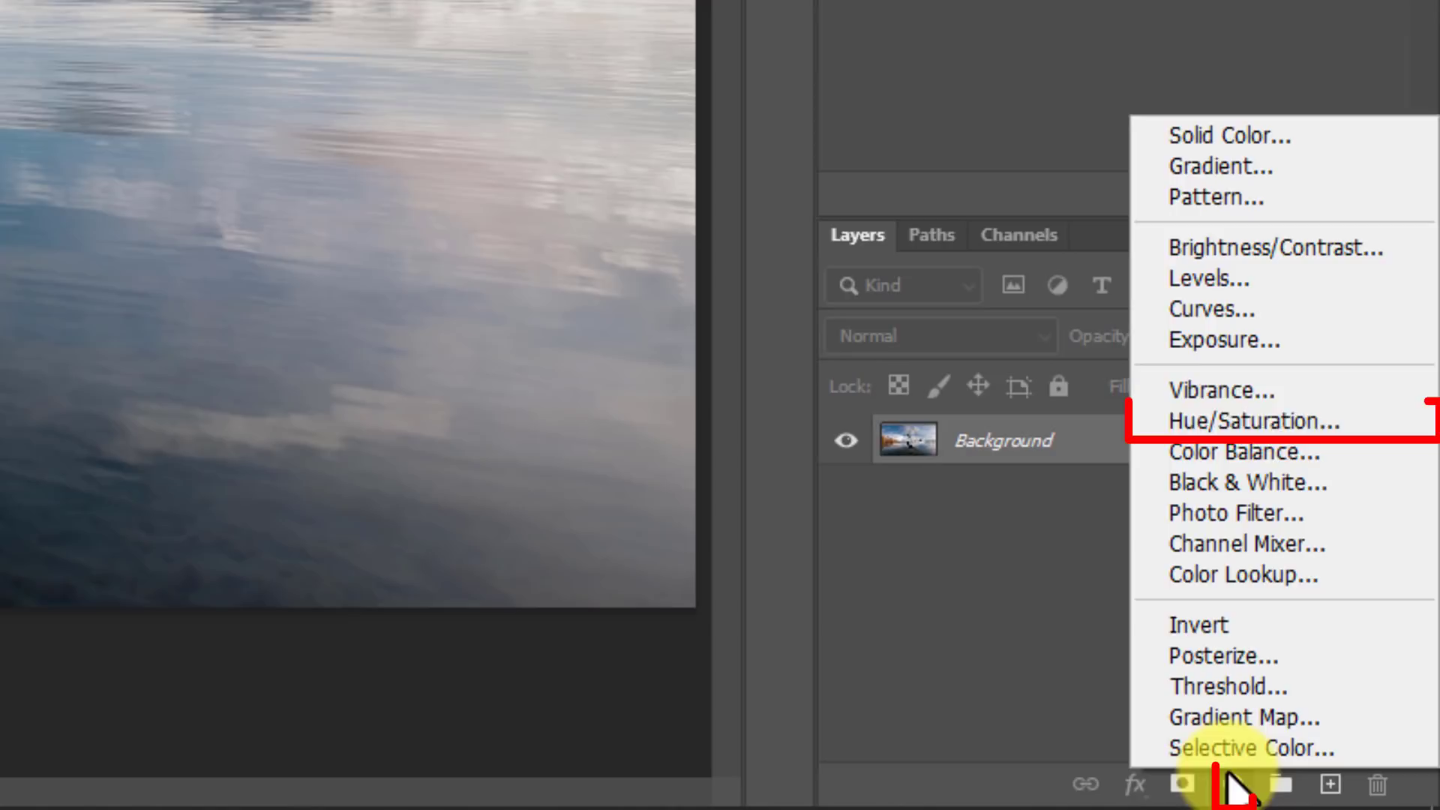
{"action": "left_click", "coordinate": [1265, 423]}
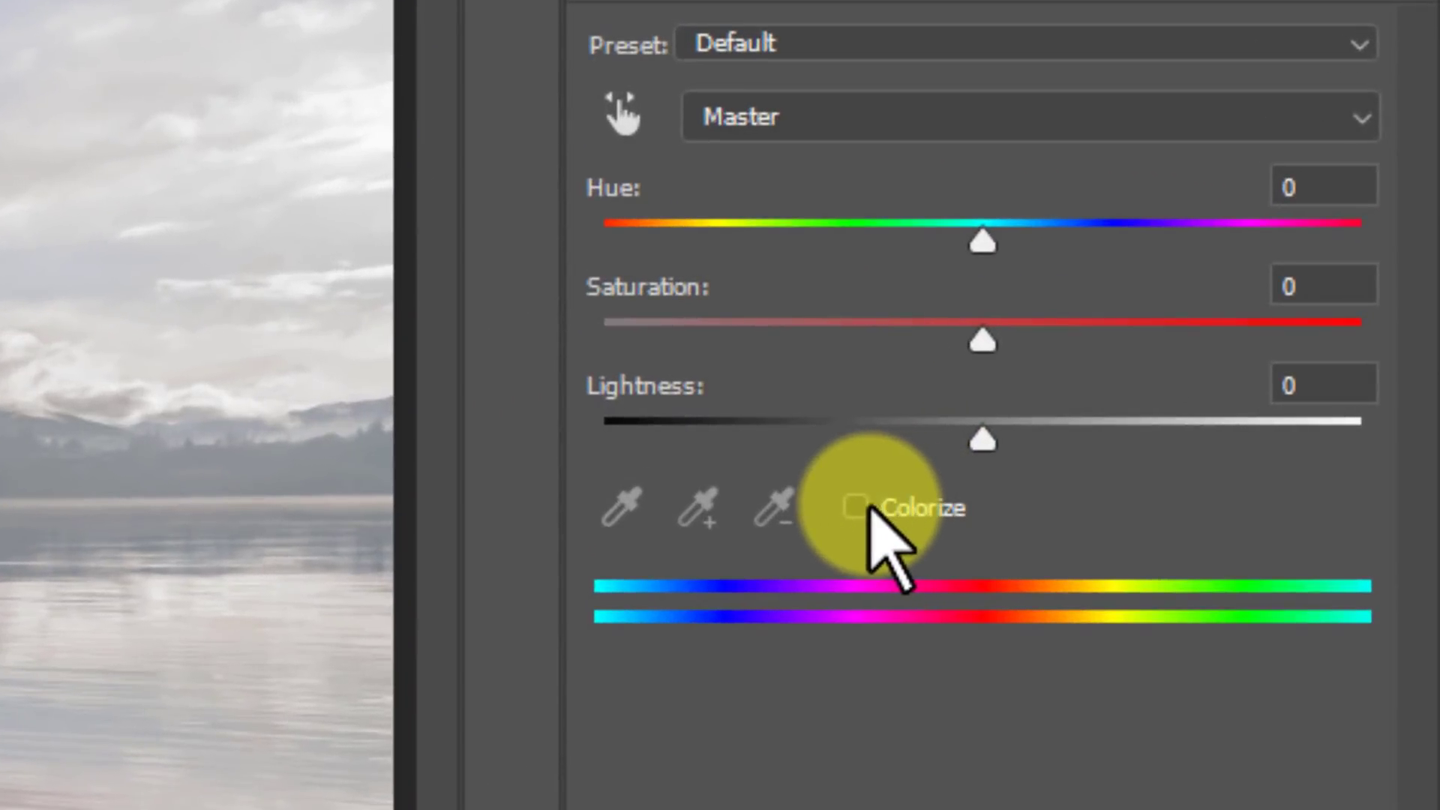
{"action": "left_click", "coordinate": [855, 506]}
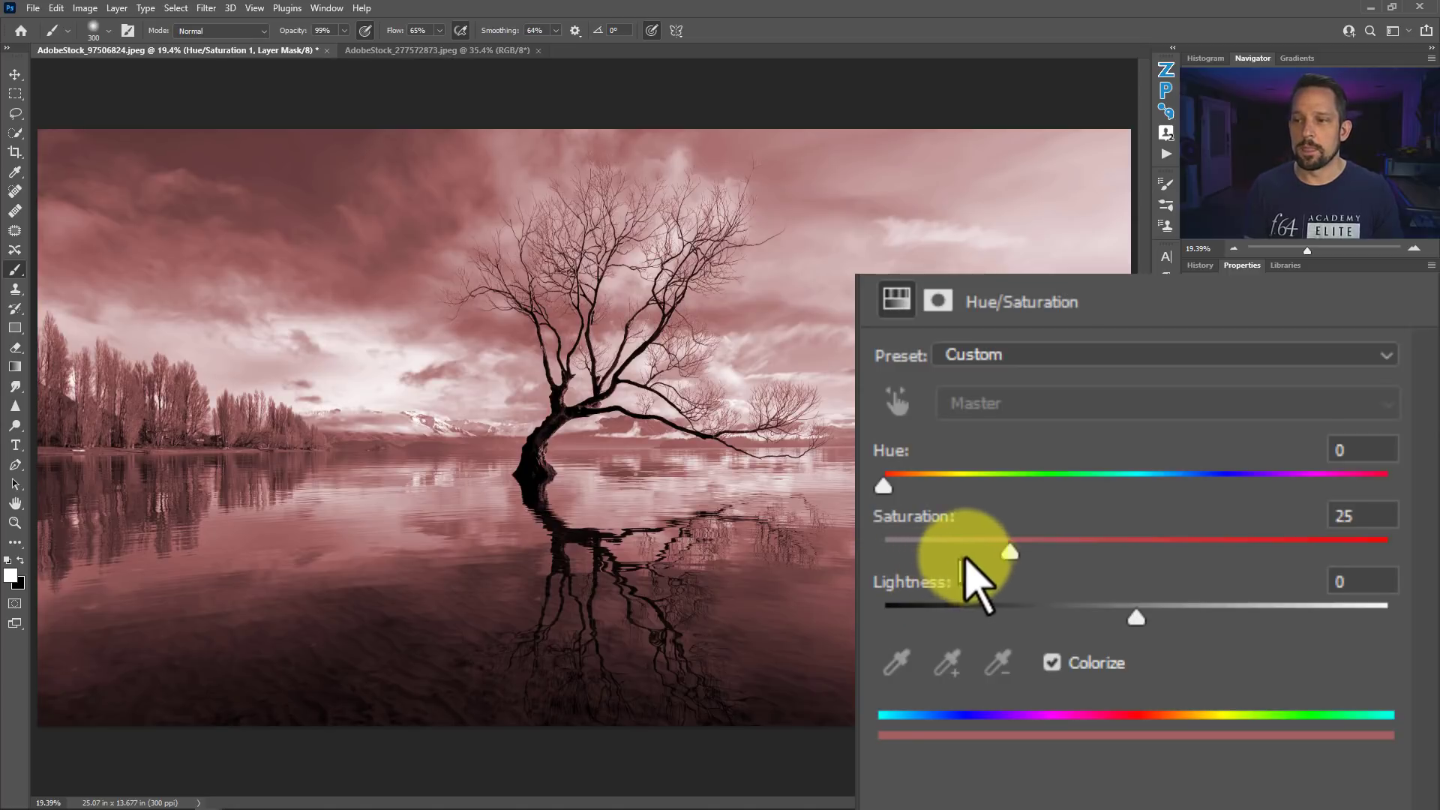
{"action": "left_click_drag", "start_coordinate": [1006, 541], "coordinate": [857, 555]}
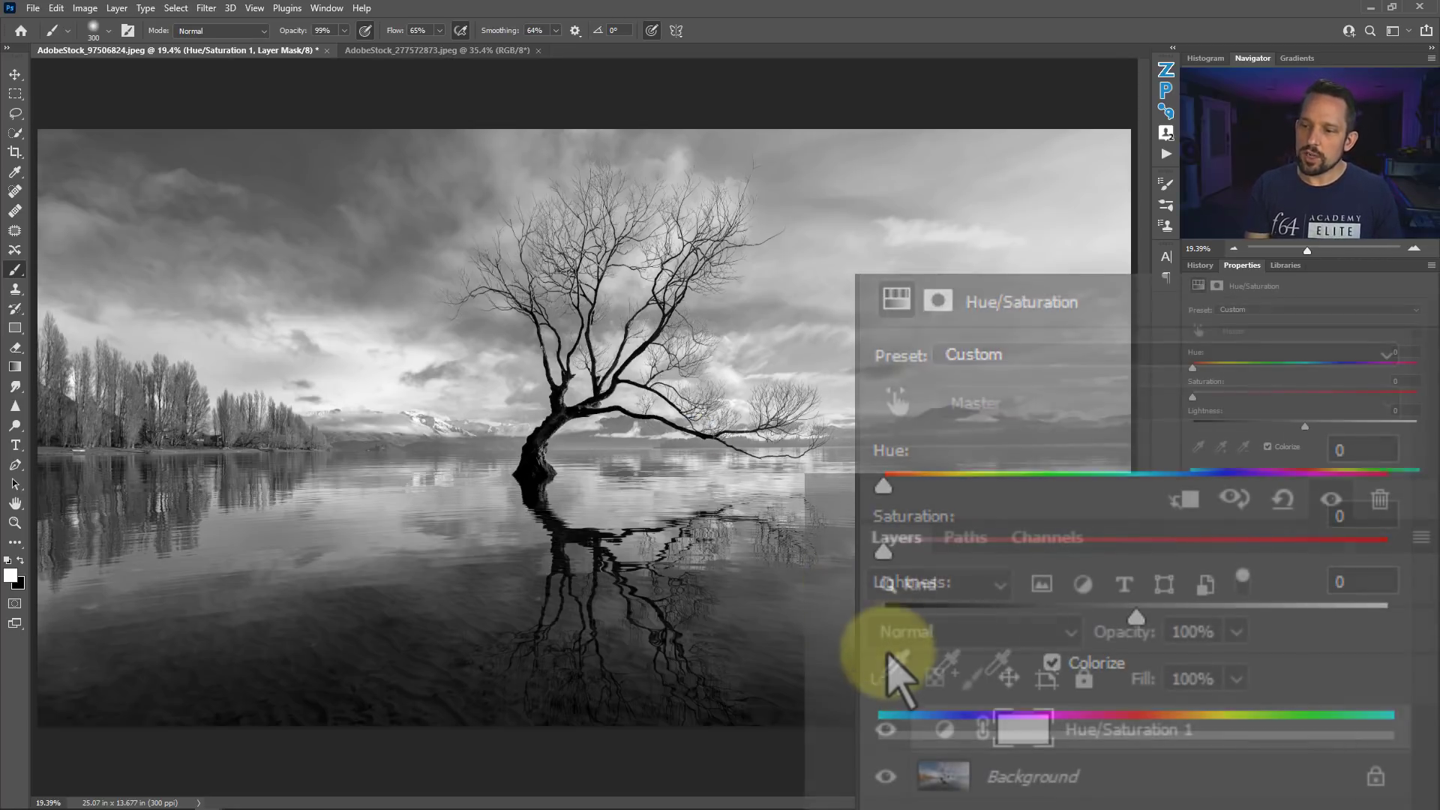
Set the Hue/Saturation layer's blend mode to Soft Light and raise Saturation to 24.
{"action": "left_click", "coordinate": [908, 634]}
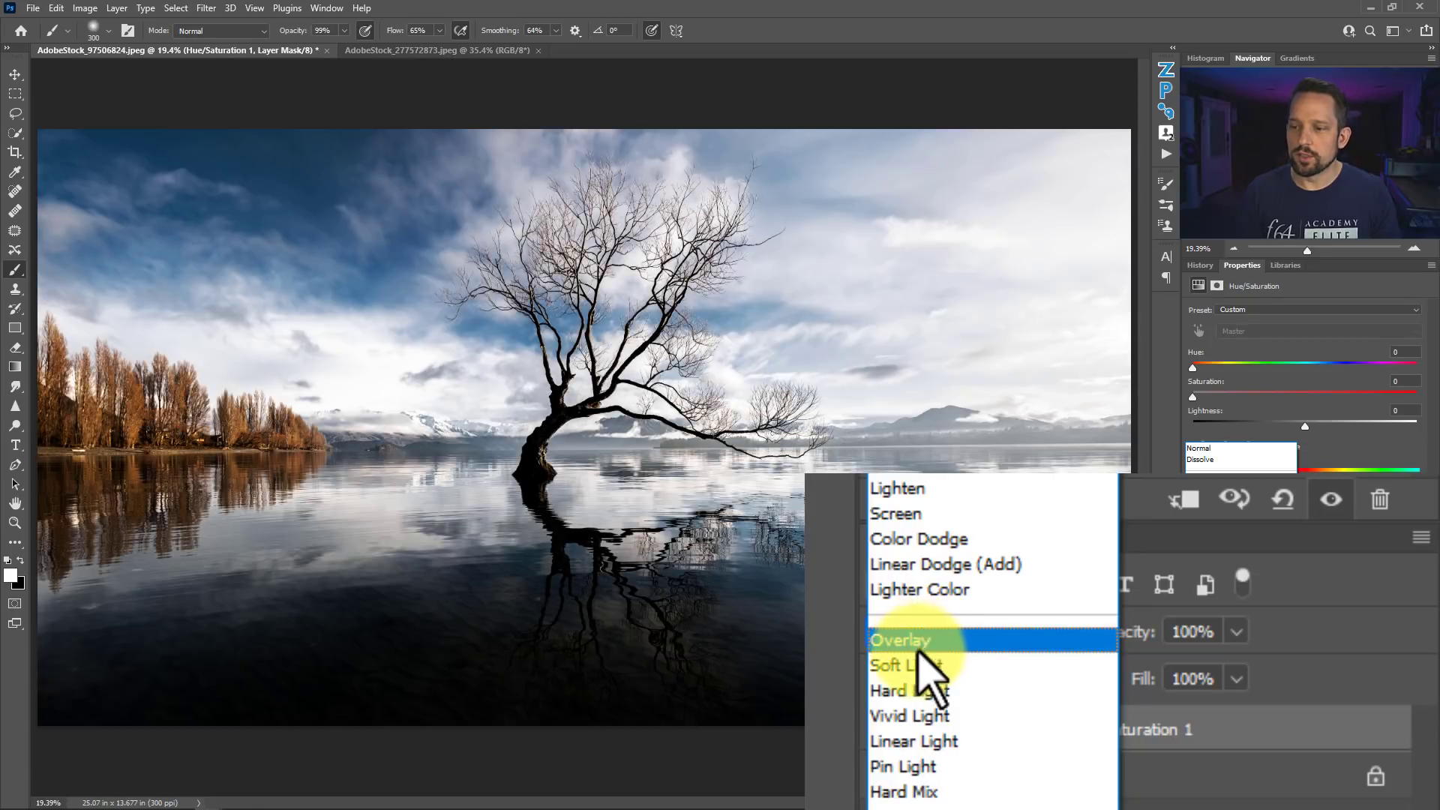
{"action": "left_click", "coordinate": [920, 666]}
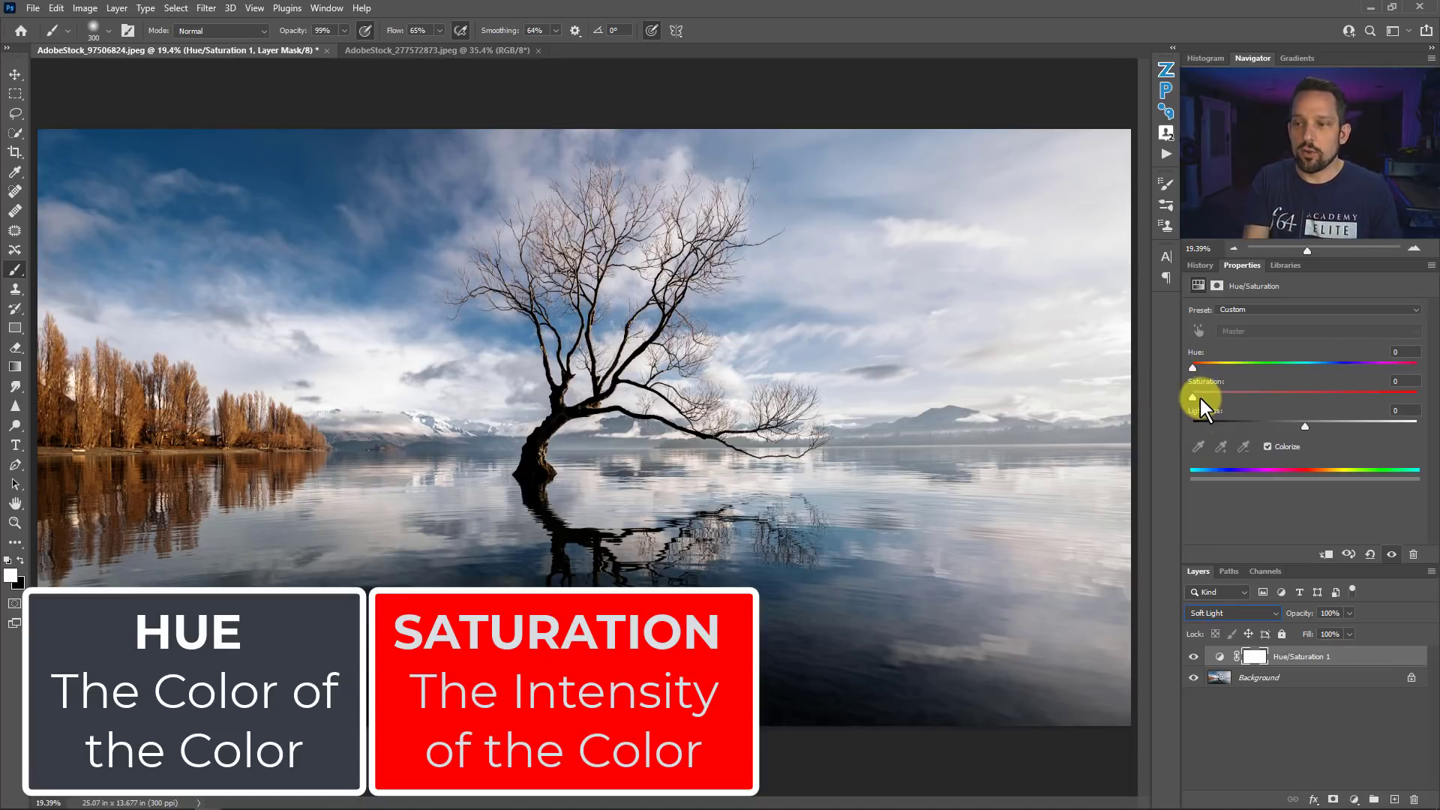
{"action": "left_click_drag", "start_coordinate": [1195, 397], "coordinate": [1262, 410]}
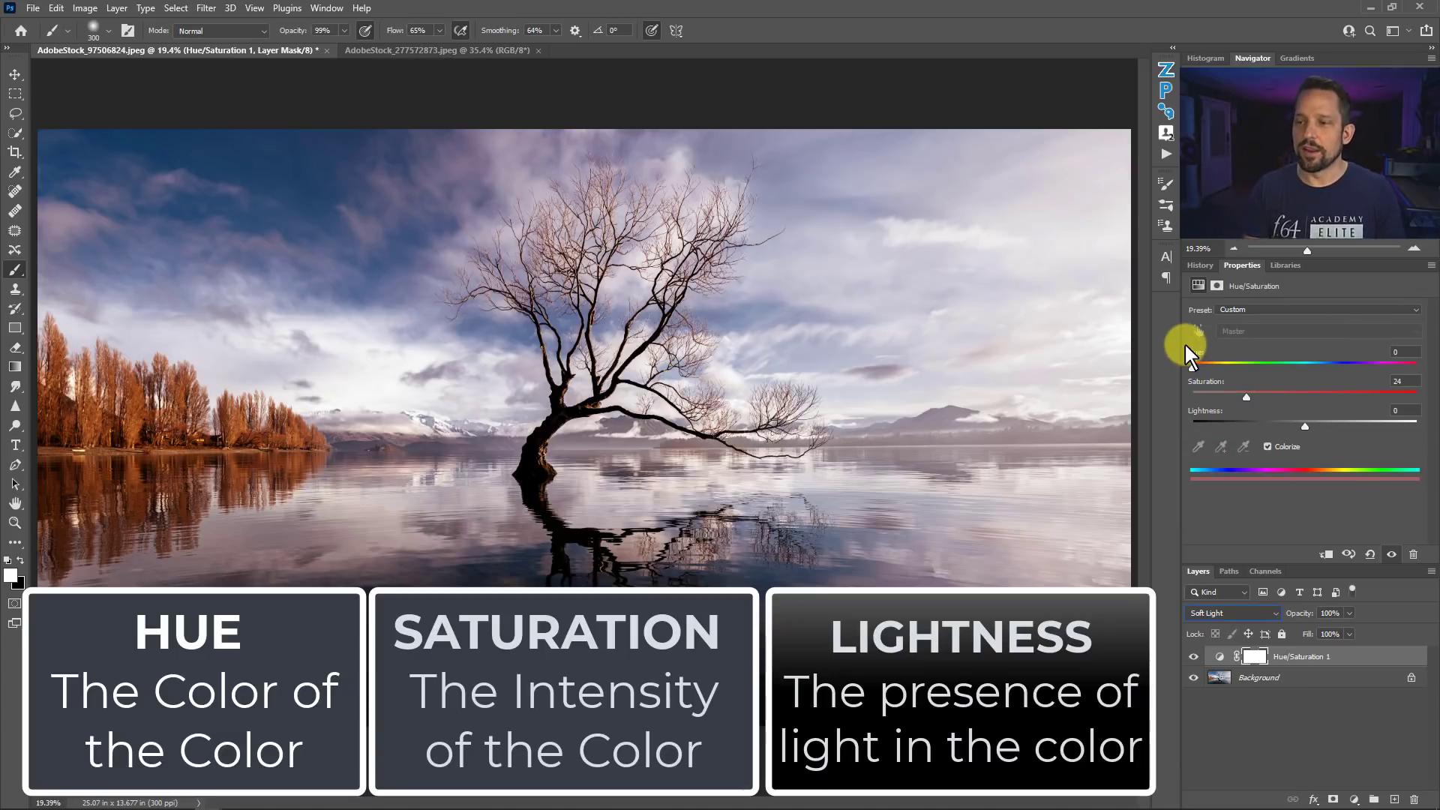
Switch the layer to Normal blending and set Hue to 224 for a blue tint.
{"action": "left_click", "coordinate": [1237, 610]}
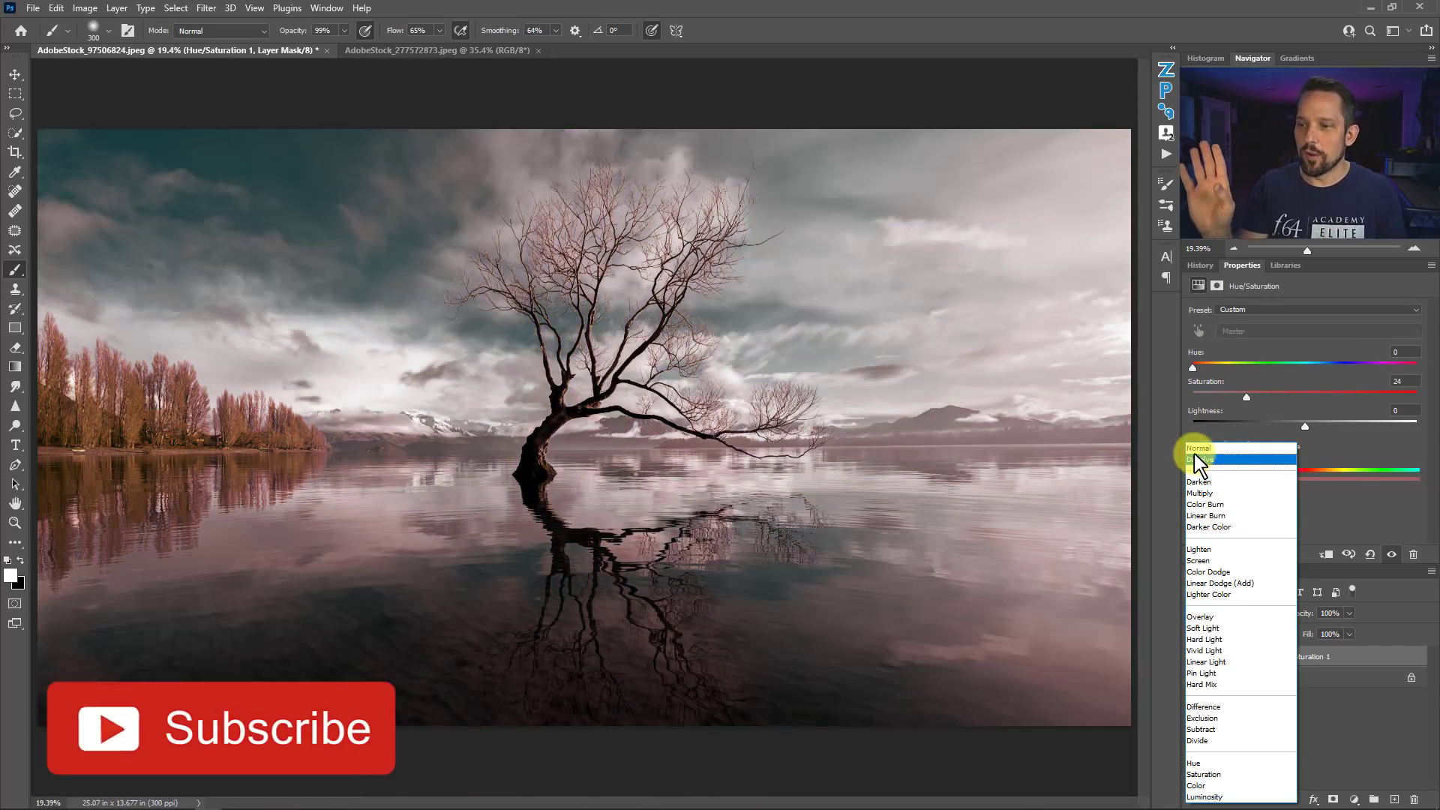
{"action": "left_click", "coordinate": [1194, 451]}
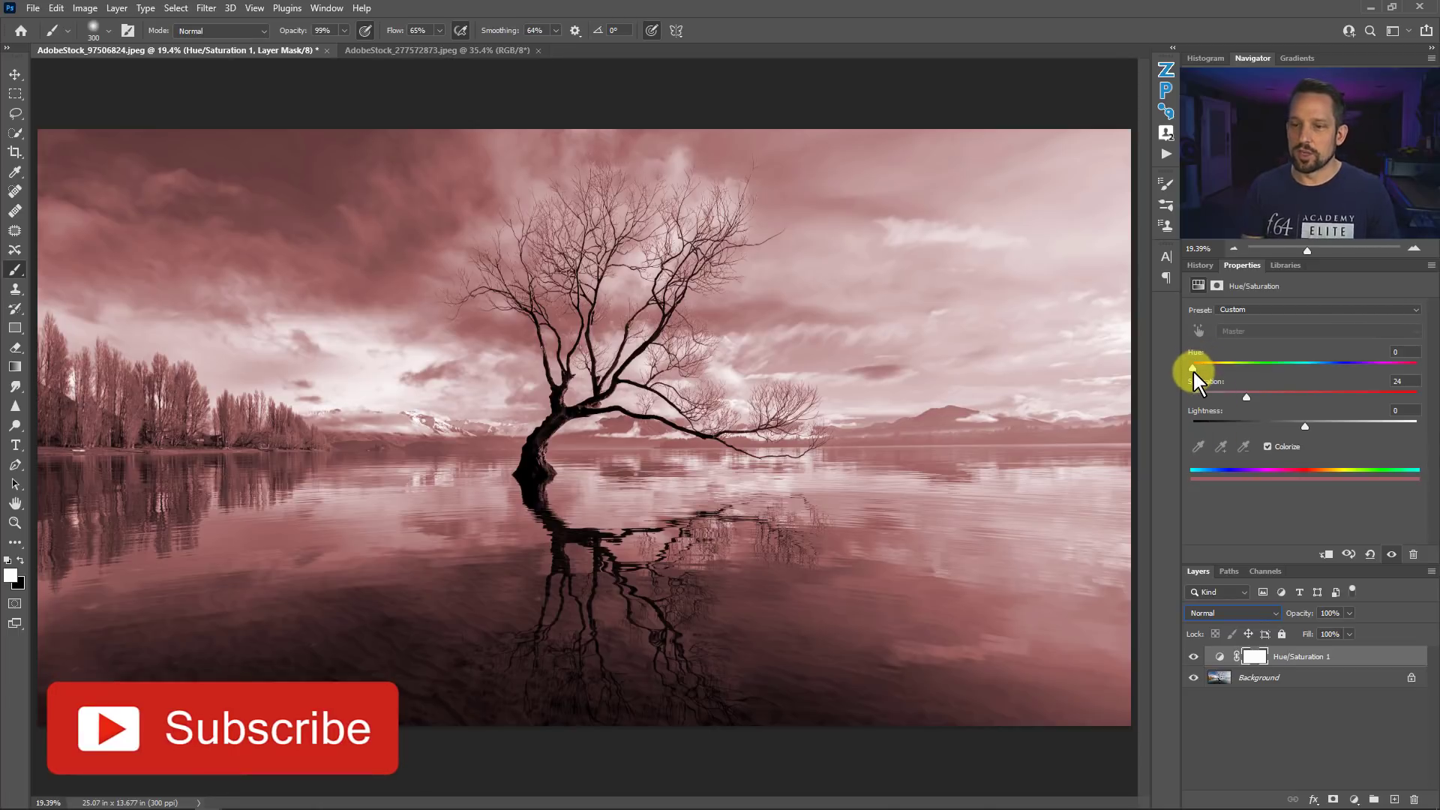
{"action": "left_click_drag", "start_coordinate": [1193, 369], "coordinate": [1391, 385]}
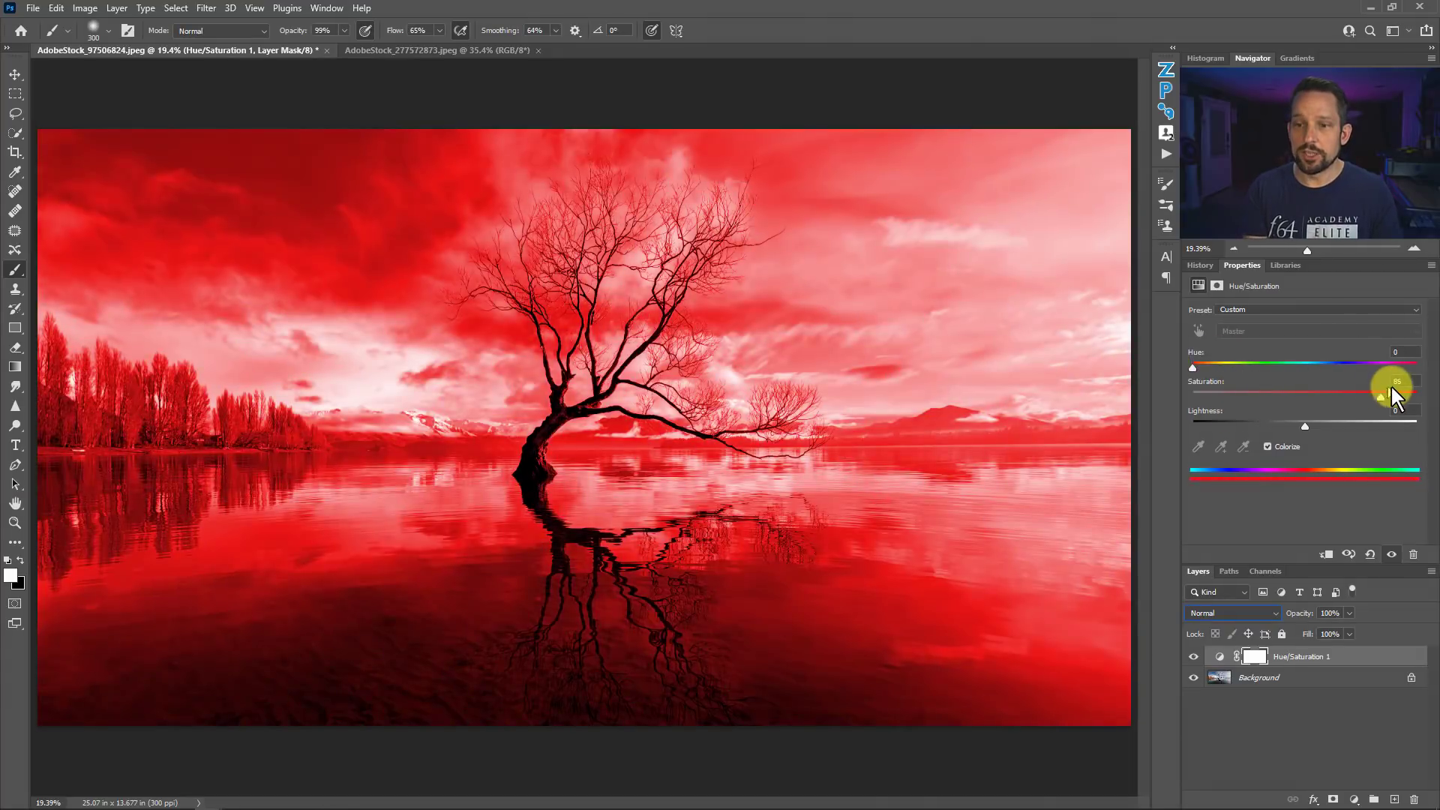
{"action": "left_click_drag", "start_coordinate": [1315, 360], "coordinate": [1331, 365]}
Set Lightness to -24 for a deep blue, then blend the layer back in Soft Light.
{"action": "left_click_drag", "start_coordinate": [1150, 627], "coordinate": [1335, 593]}
{"action": "left_click_drag", "start_coordinate": [1309, 407], "coordinate": [1277, 405]}
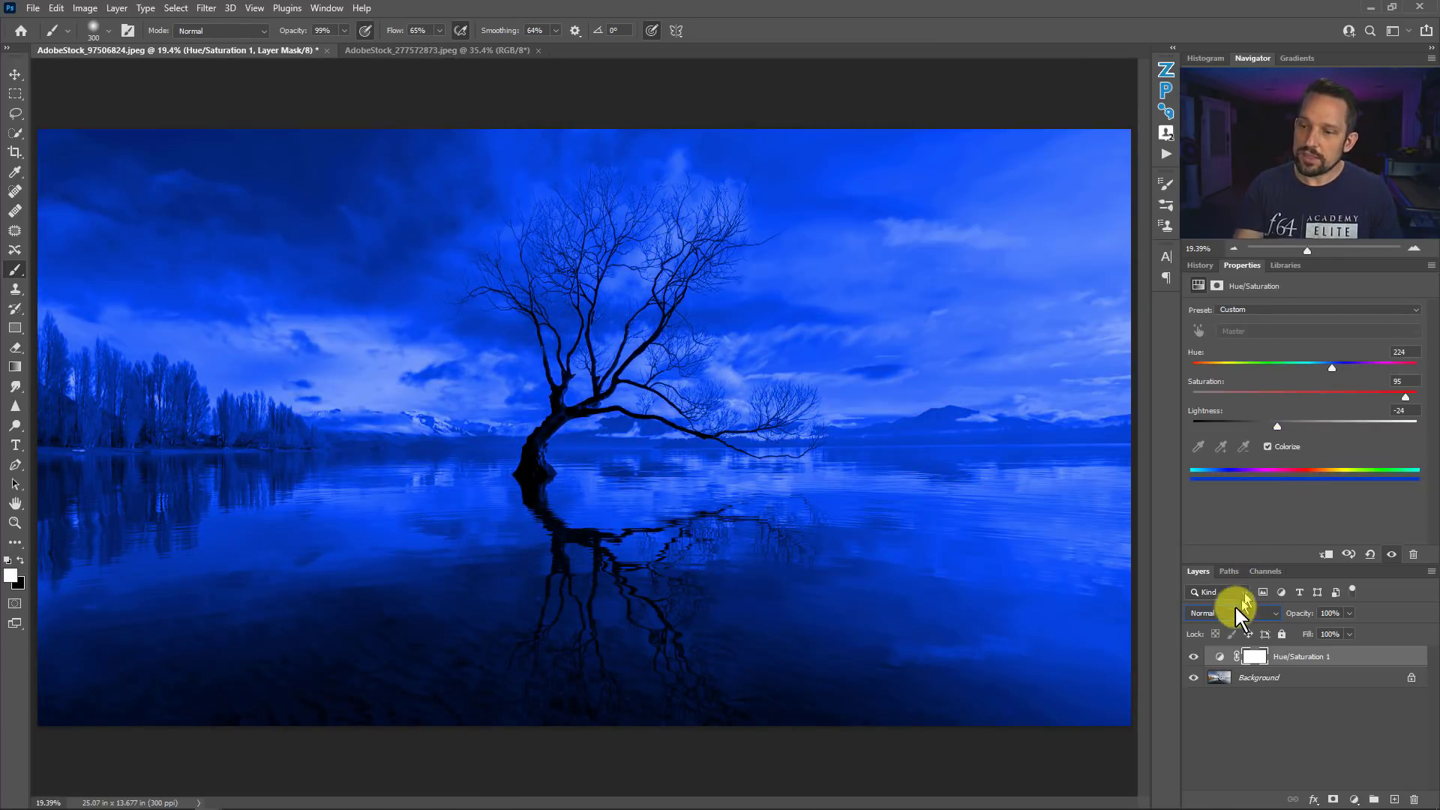
{"action": "left_click", "coordinate": [1209, 614]}
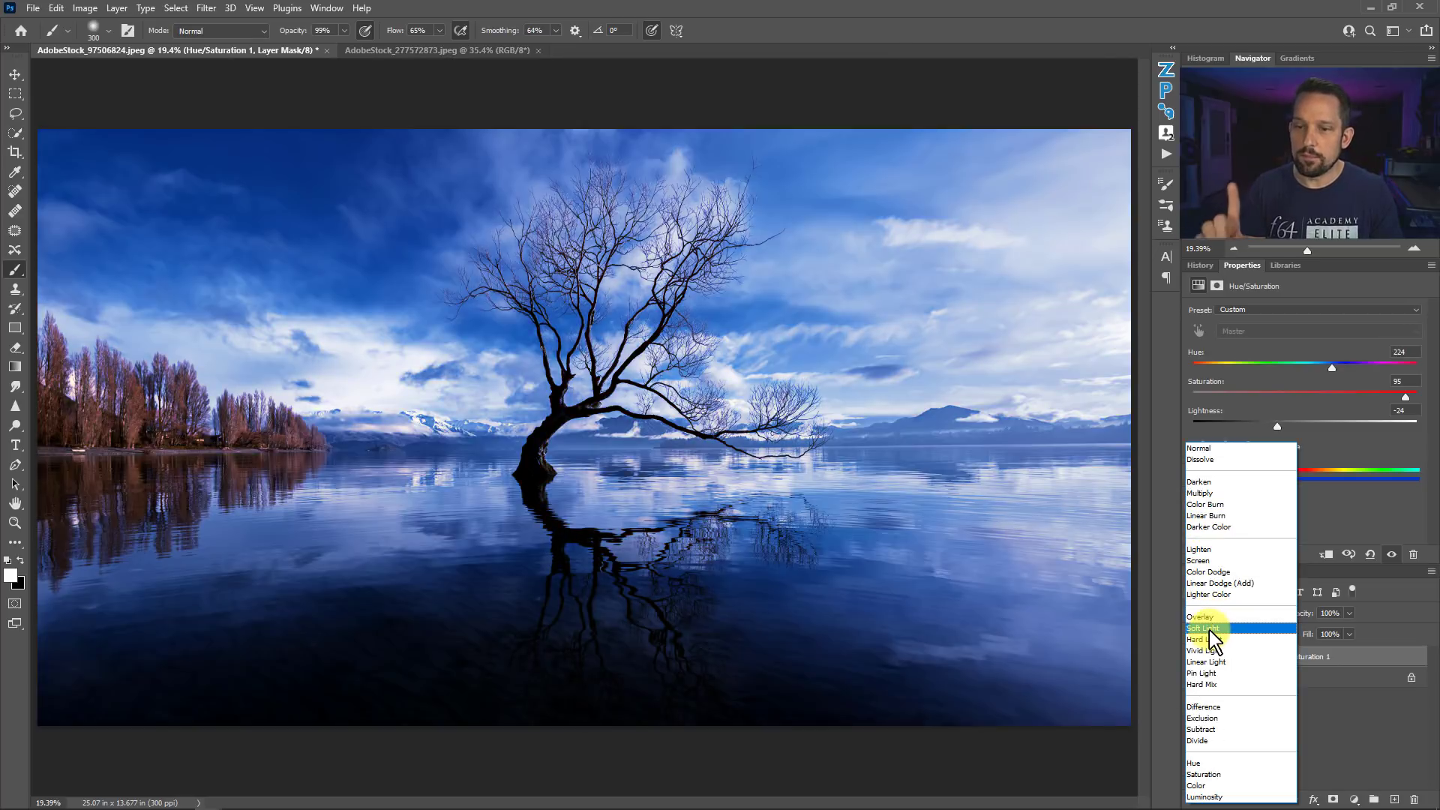
{"action": "left_click", "coordinate": [1209, 629]}
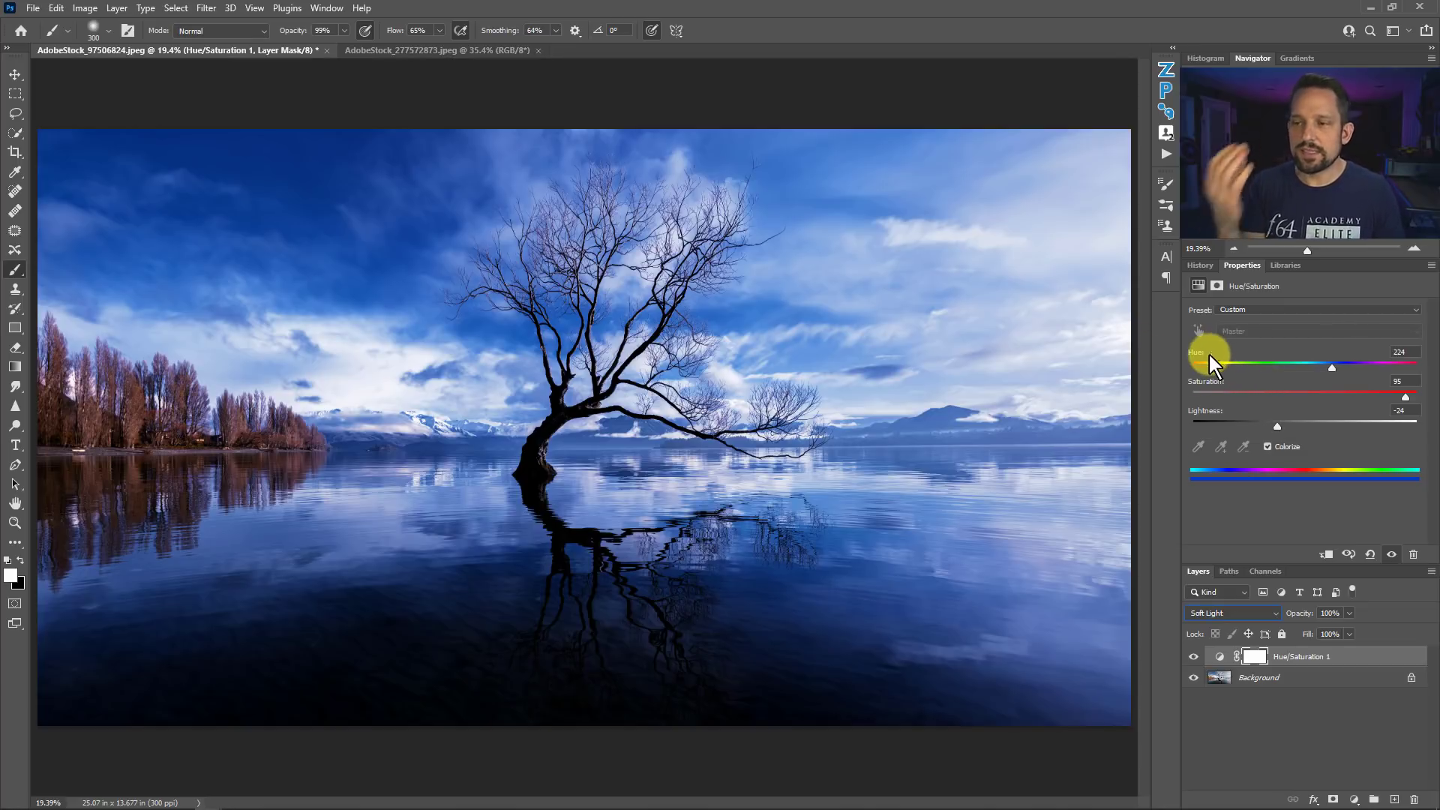
Clear the blue tint by dropping Saturation to 0 and set Hue to 35.
{"action": "left_click_drag", "start_coordinate": [1405, 399], "coordinate": [1200, 405]}
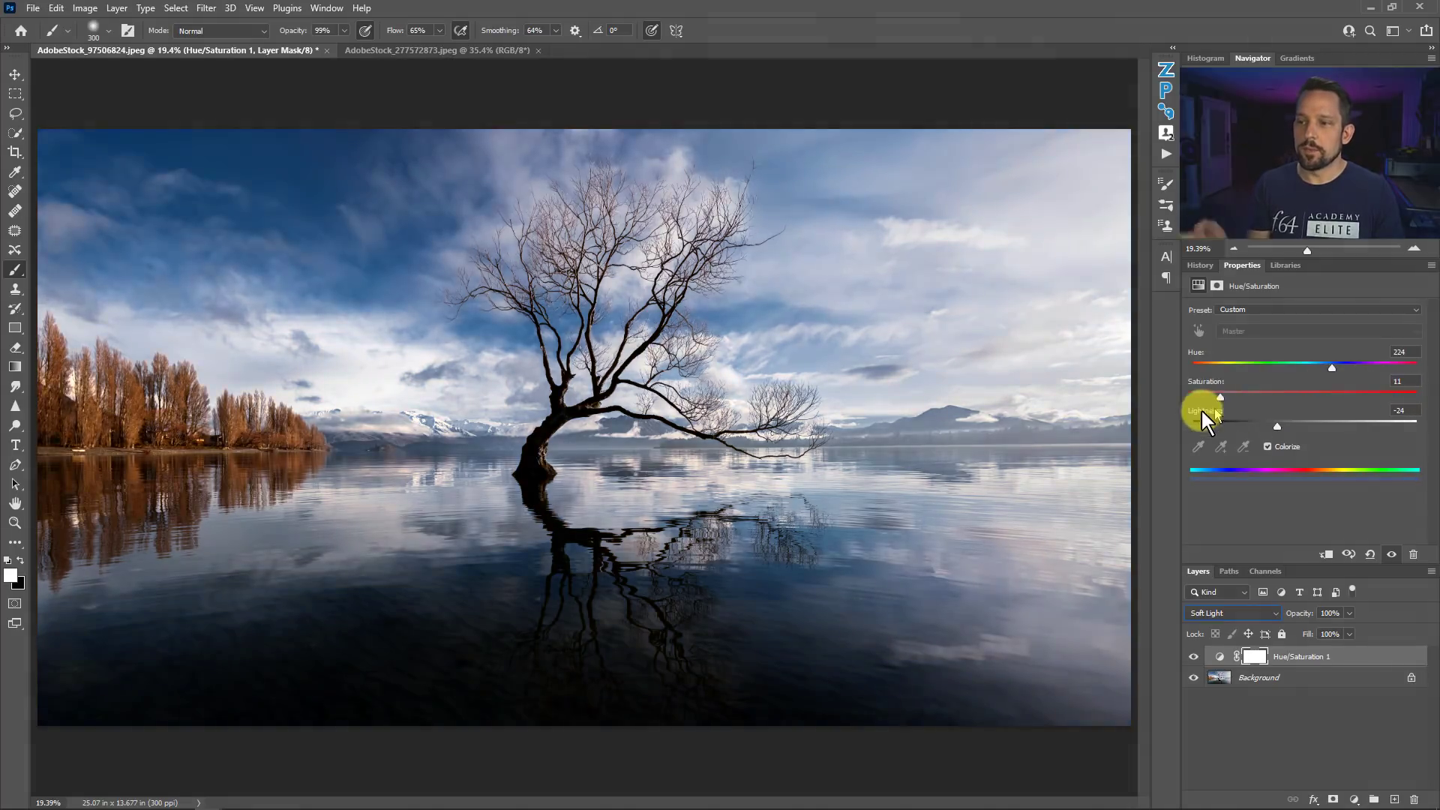
{"action": "left_click_drag", "start_coordinate": [1324, 367], "coordinate": [1193, 369]}
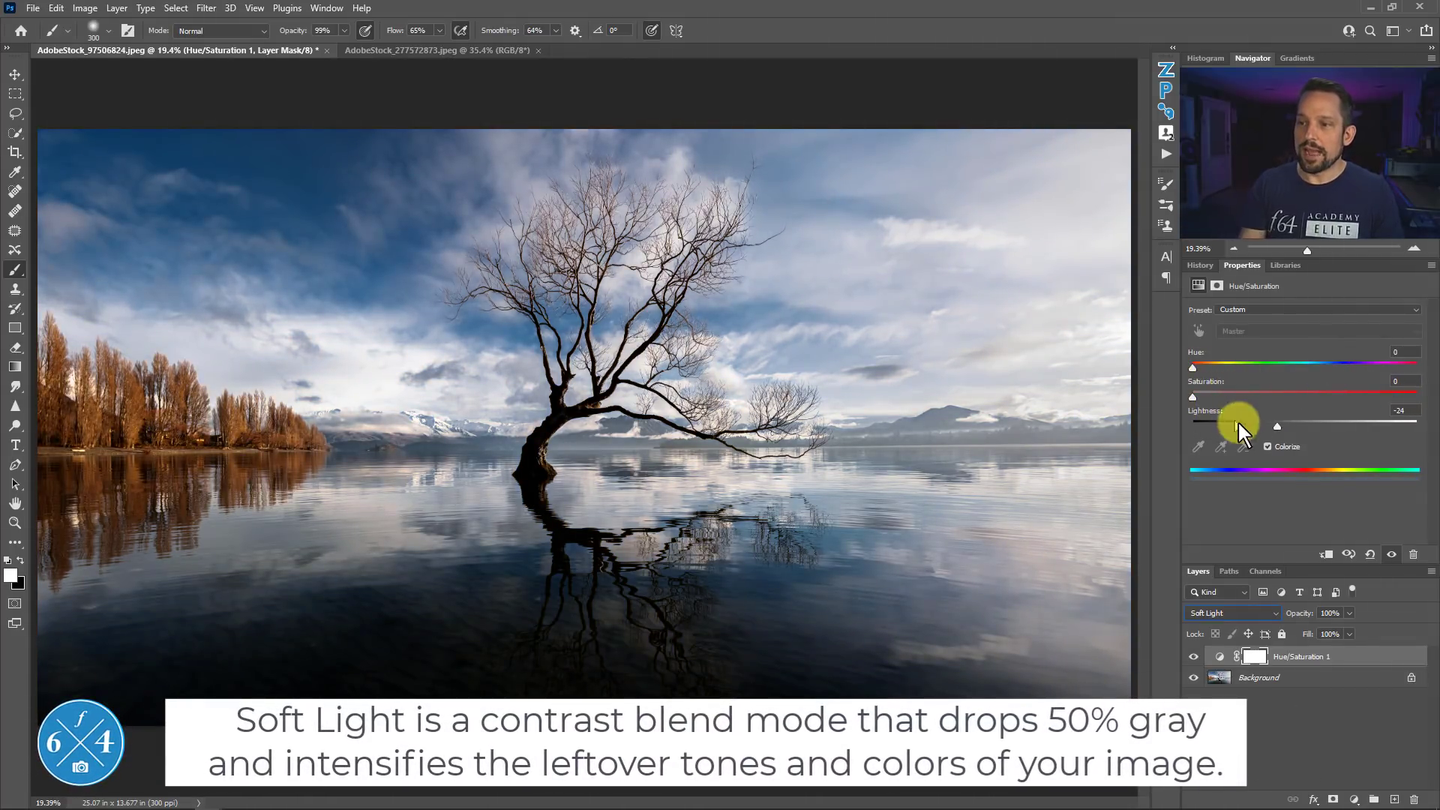
{"action": "left_click_drag", "start_coordinate": [1277, 425], "coordinate": [1312, 426]}
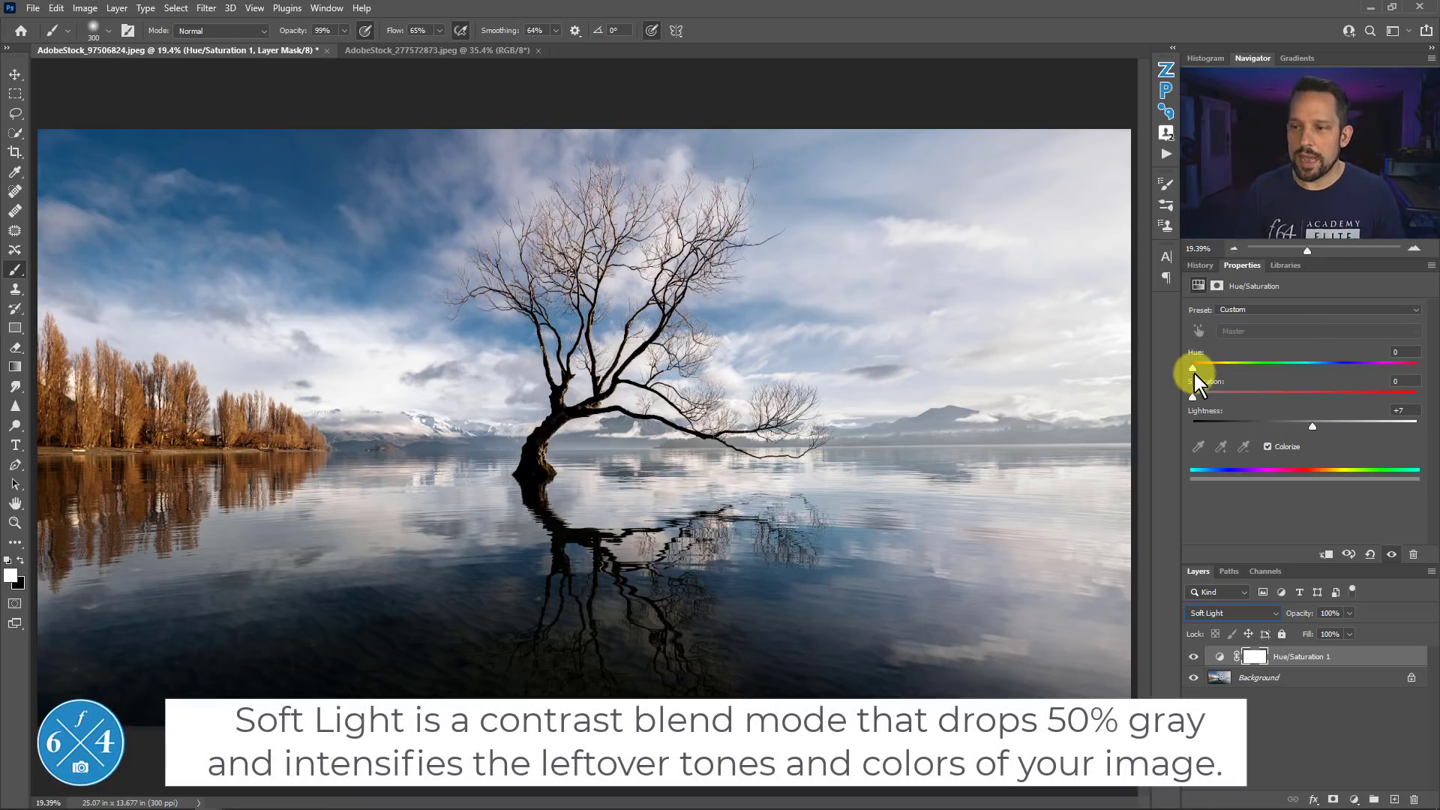
{"action": "left_click_drag", "start_coordinate": [1193, 368], "coordinate": [1203, 371]}
{"action": "mouse_move", "coordinate": [930, 510]}
{"action": "left_mouse_down"}
{"action": "mouse_move", "coordinate": [961, 513]}
{"action": "mouse_move", "coordinate": [943, 482]}
{"action": "mouse_move", "coordinate": [926, 484]}
{"action": "left_mouse_up"}
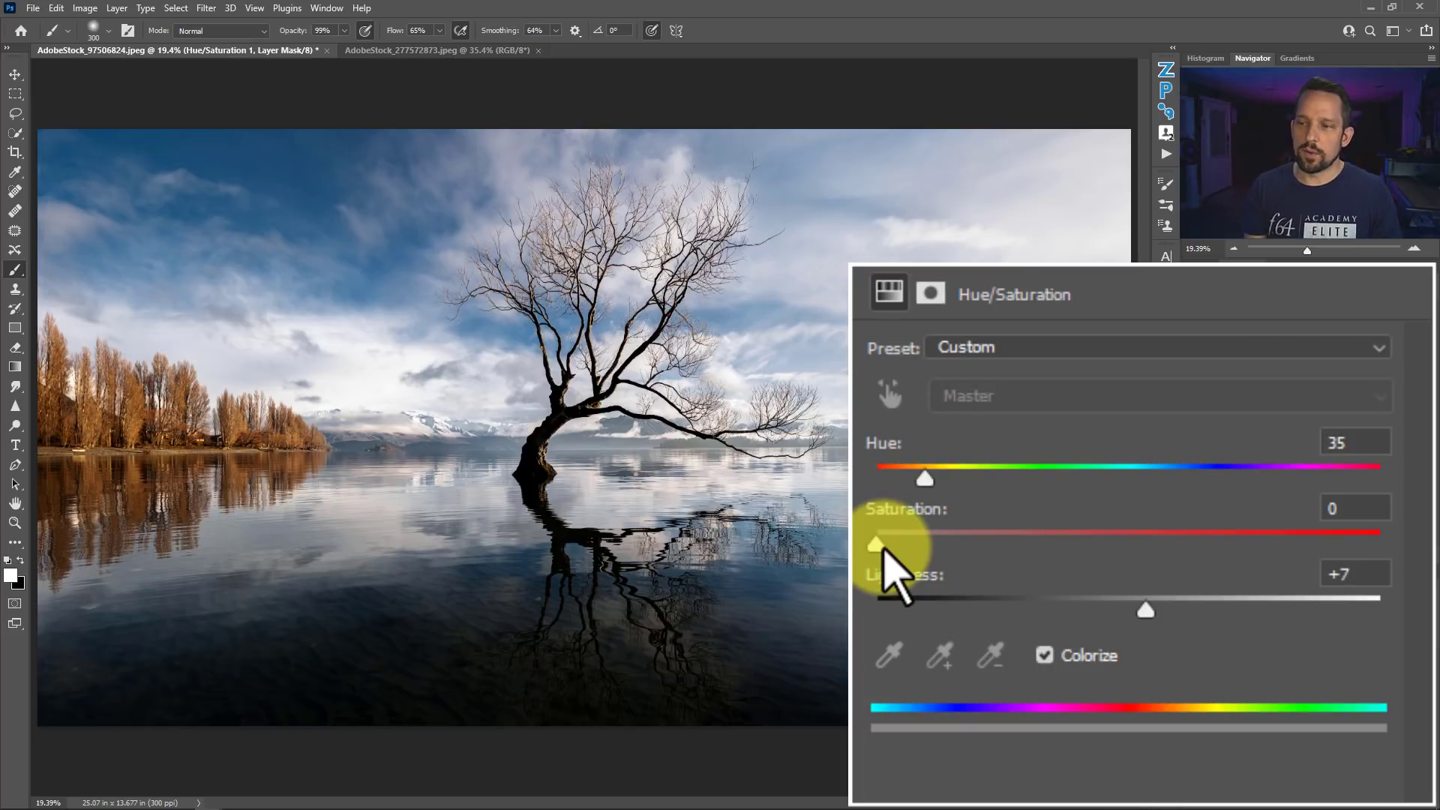
Raise Saturation to 47 and Lightness to +45, then toggle the layer off and on to compare.
{"action": "left_click_drag", "start_coordinate": [884, 550], "coordinate": [1116, 508]}
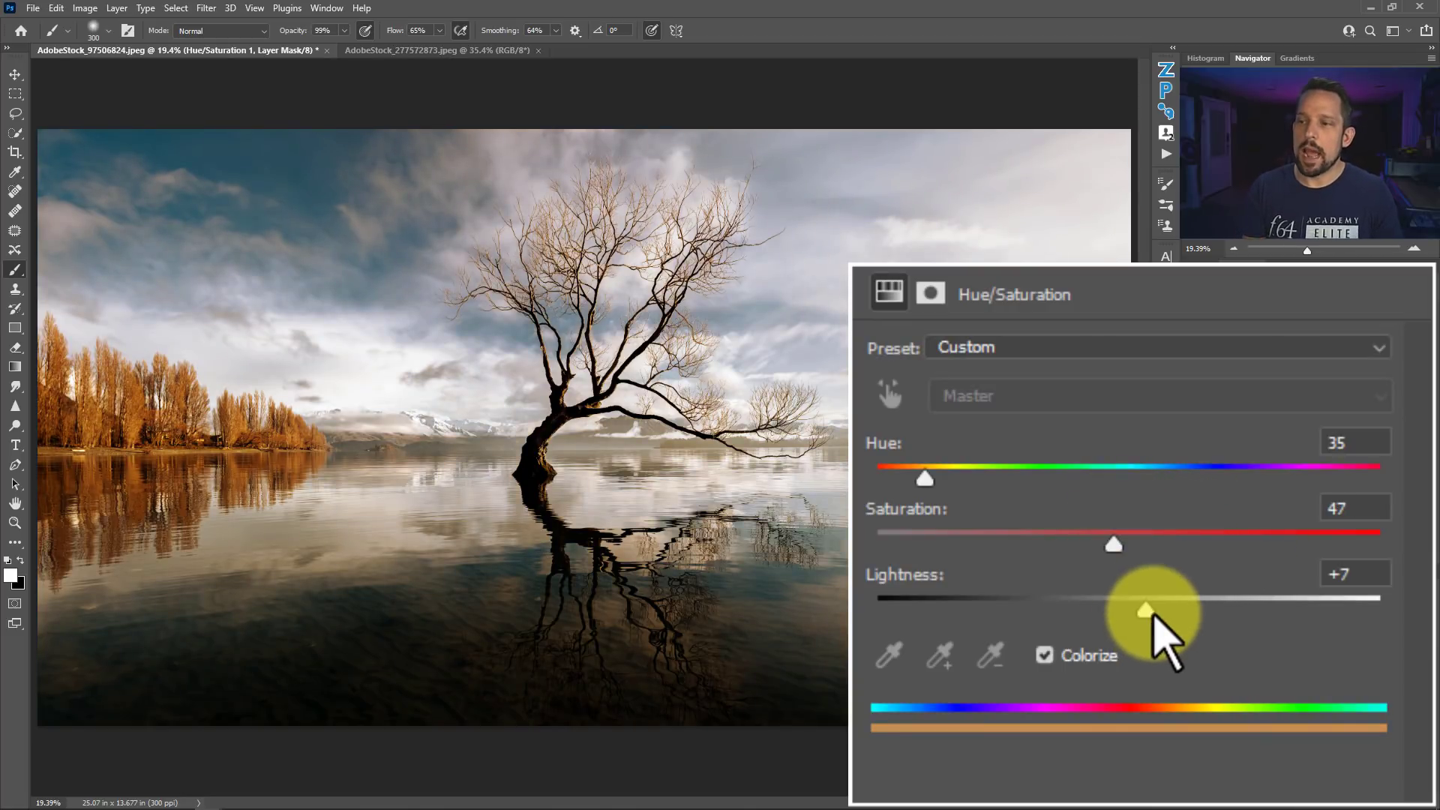
{"action": "left_click_drag", "start_coordinate": [1148, 609], "coordinate": [1237, 608]}
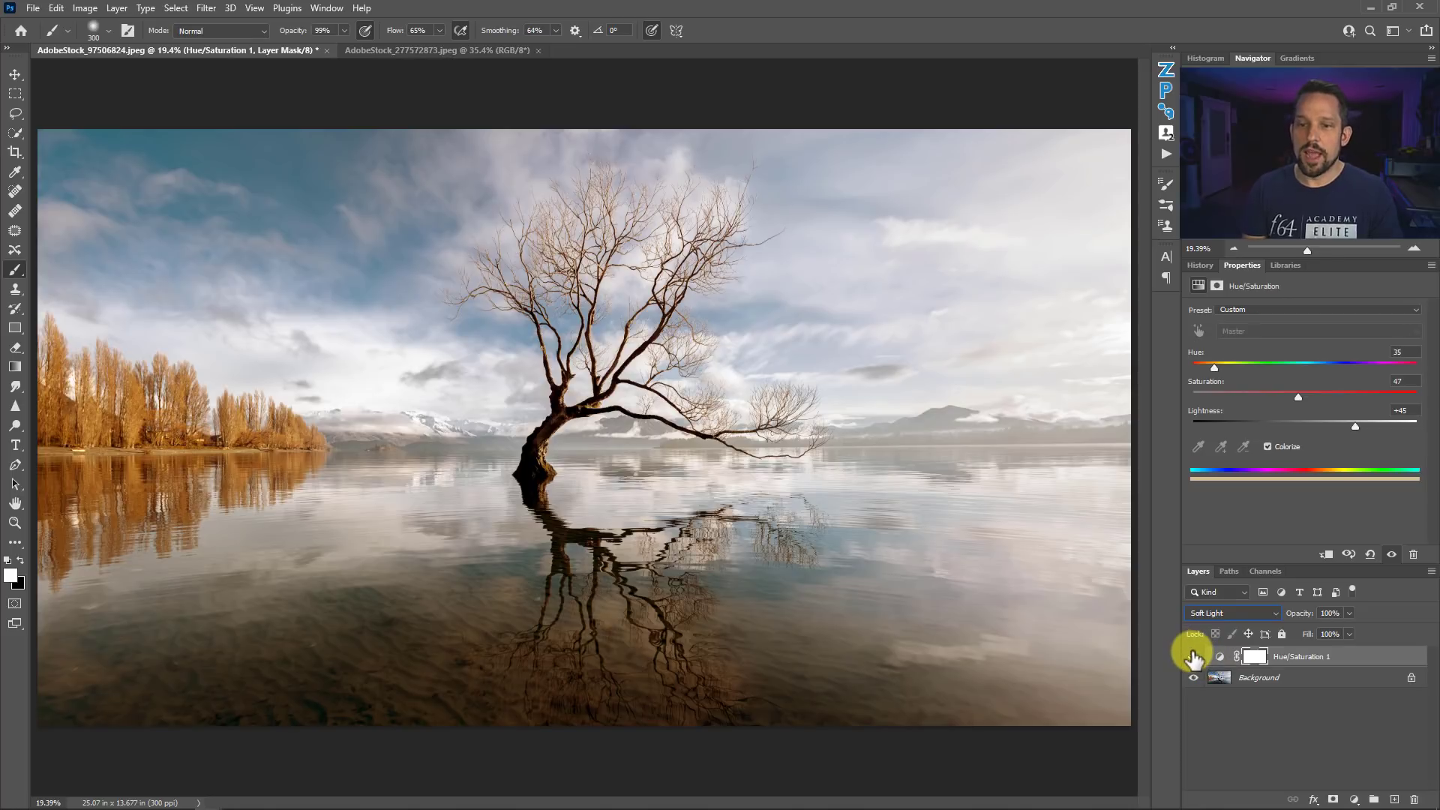
{"action": "left_click", "coordinate": [1194, 657]}
{"action": "left_click", "coordinate": [1192, 656]}
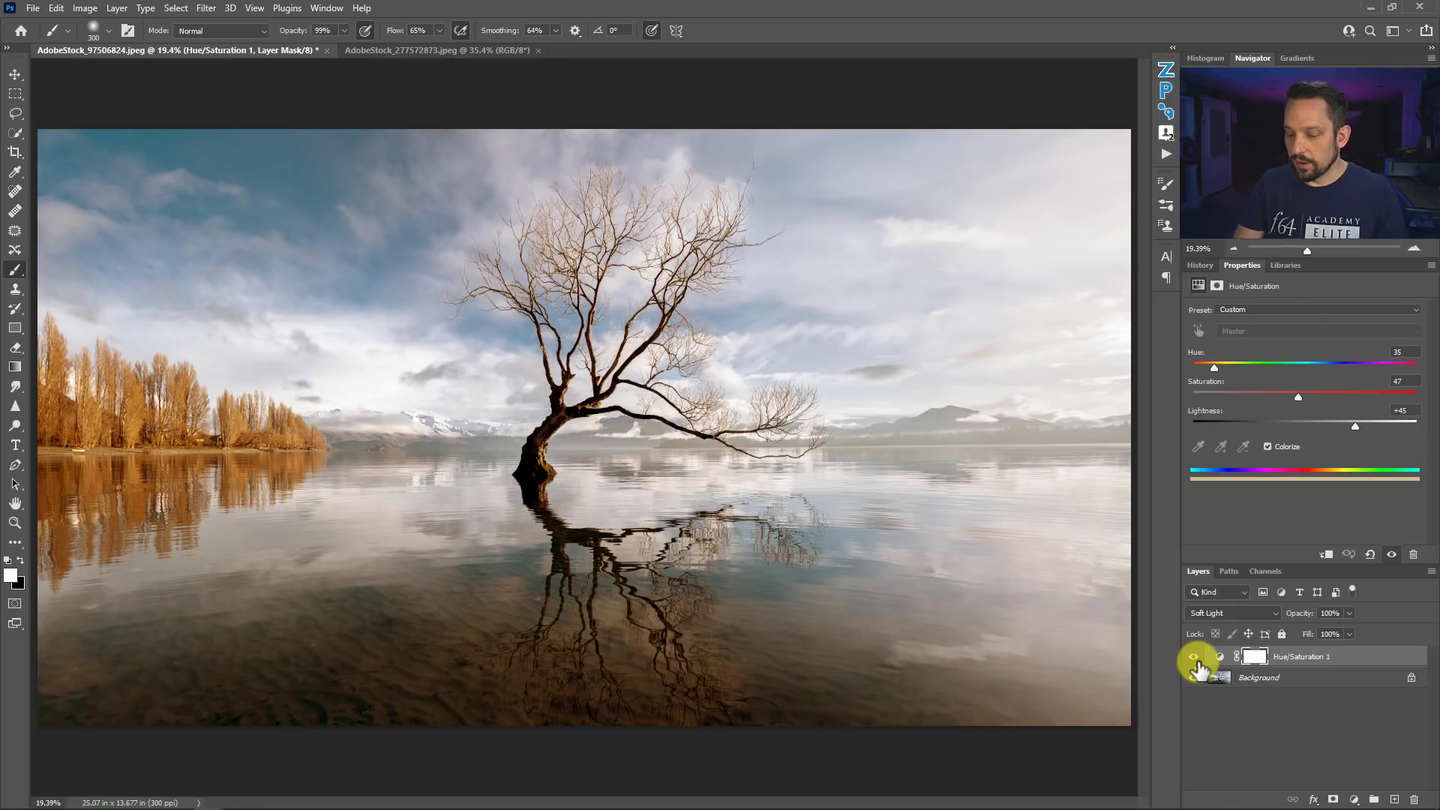
Duplicate the Hue/Saturation layer with Ctrl+J, hide the original, and shift the copy's hue to 272.
{"action": "key", "text": "ctrl+j"}
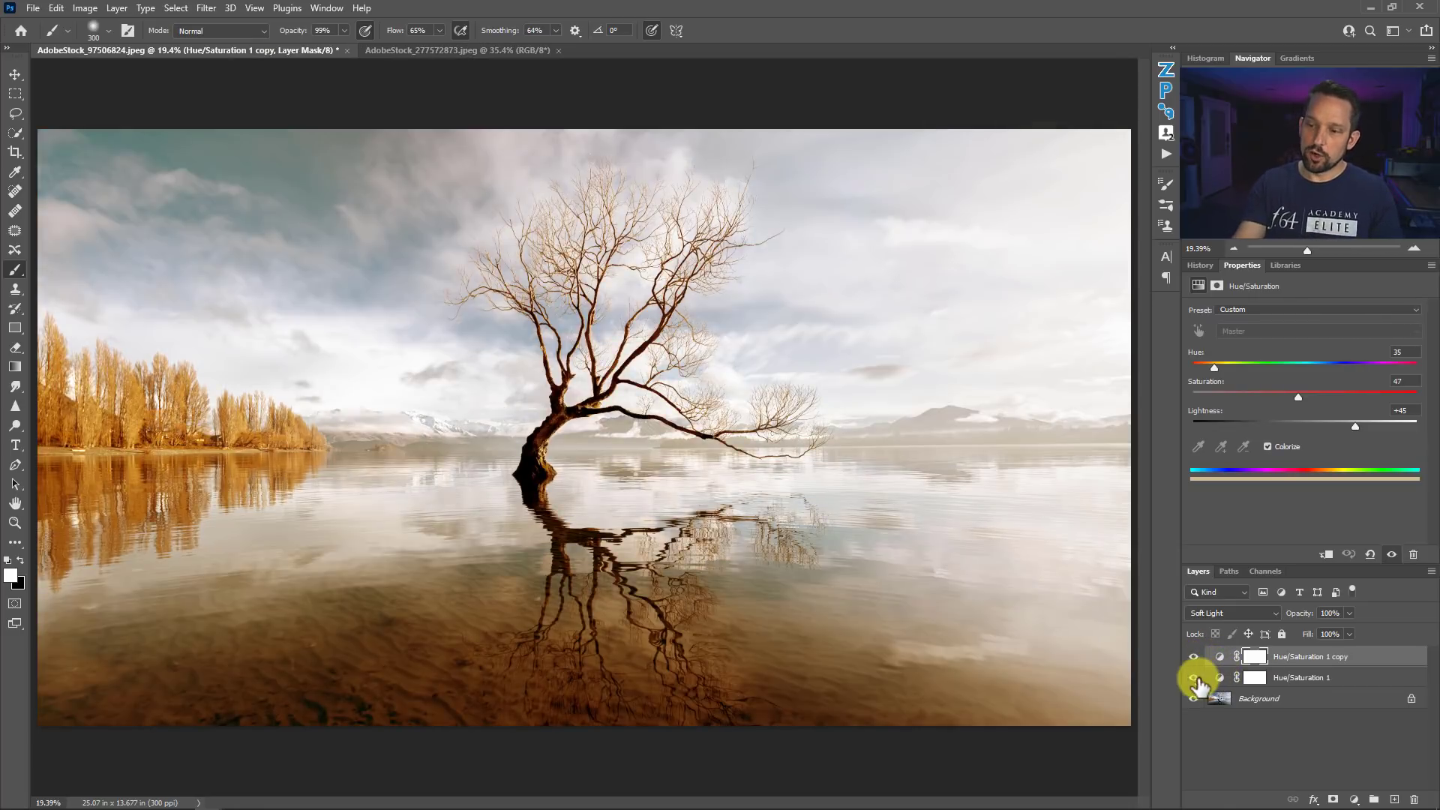
{"action": "left_click", "coordinate": [1195, 678]}
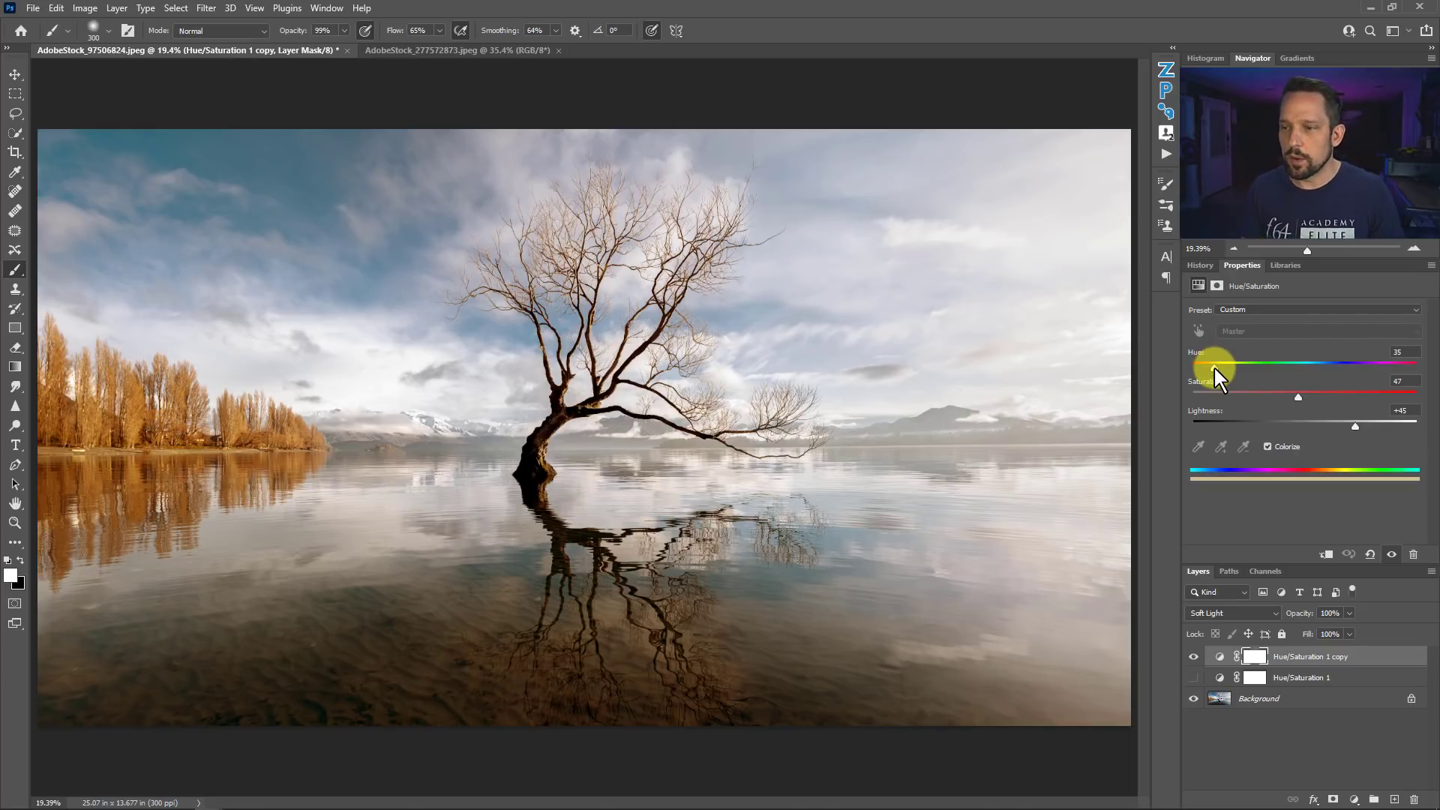
{"action": "left_click_drag", "start_coordinate": [1214, 366], "coordinate": [1357, 366]}
{"action": "left_click_drag", "start_coordinate": [1245, 479], "coordinate": [1257, 482]}
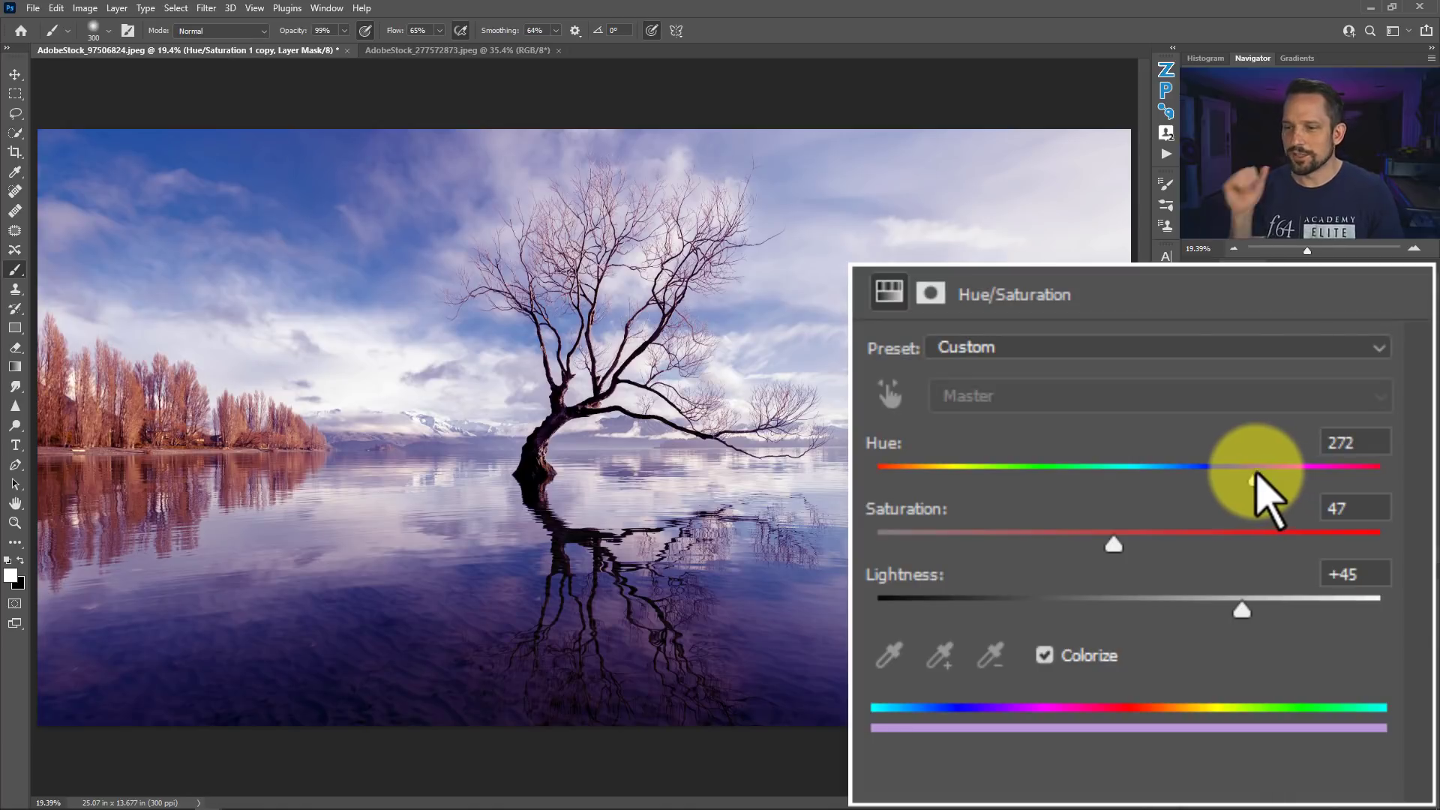
{"action": "left_click_drag", "start_coordinate": [1113, 533], "coordinate": [1138, 554]}
Set the purple grade's Lightness to +5, Saturation to 37 and layer opacity to 71%.
{"action": "left_click_drag", "start_coordinate": [1243, 608], "coordinate": [1141, 611]}
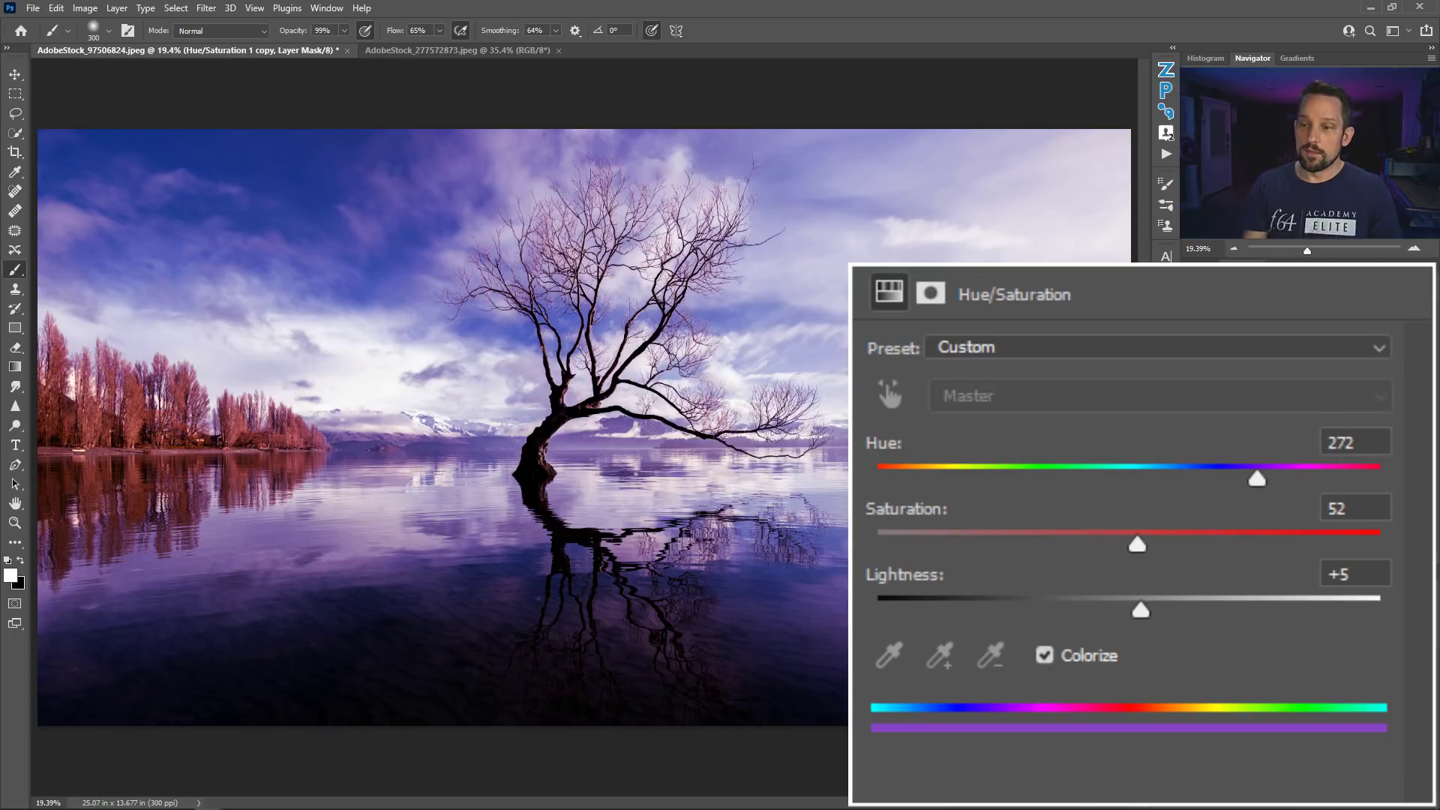
{"action": "left_click_drag", "start_coordinate": [1137, 534], "coordinate": [1060, 552]}
{"action": "left_click", "coordinate": [1300, 615]}
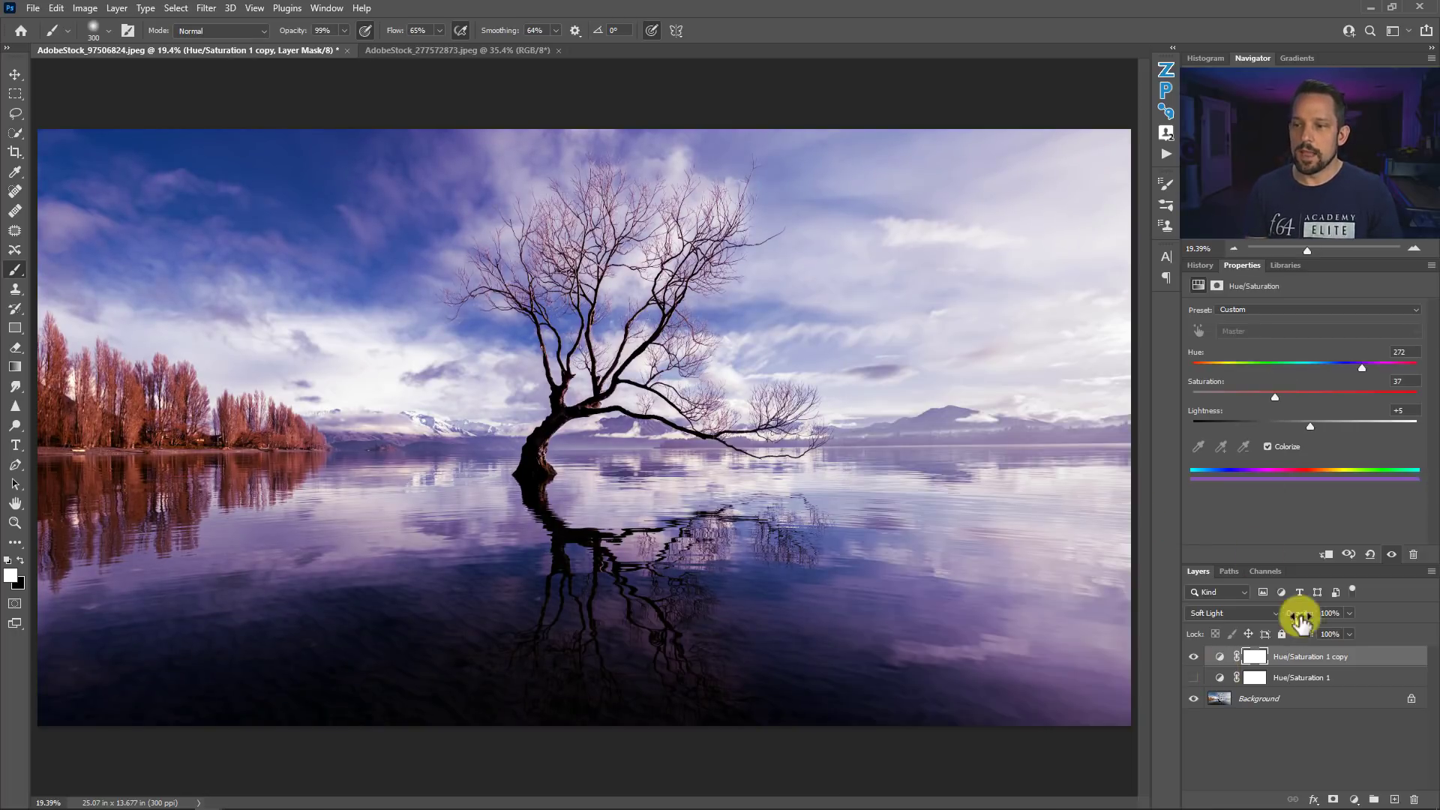
{"action": "left_click", "coordinate": [1349, 613]}
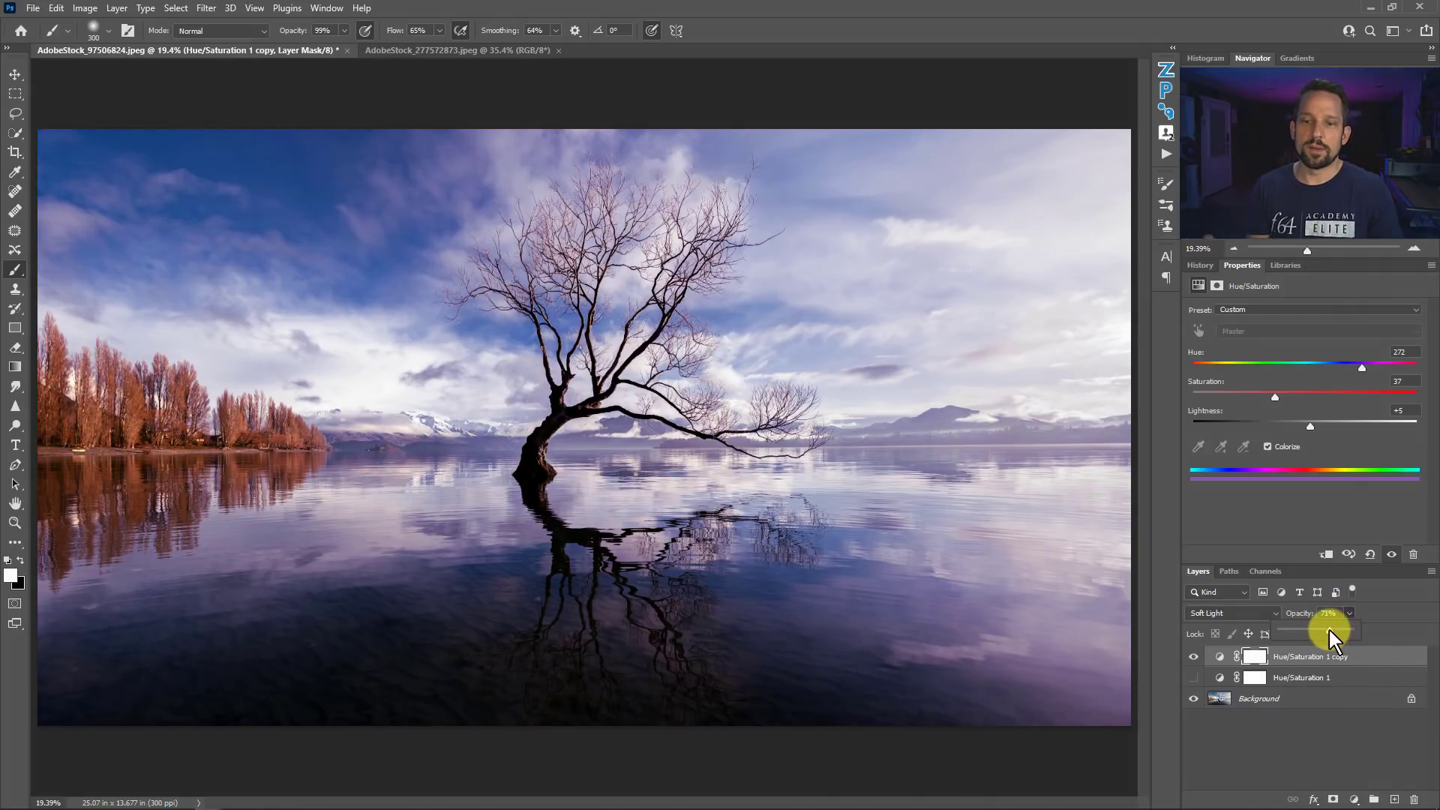
{"action": "left_click", "coordinate": [1215, 655]}
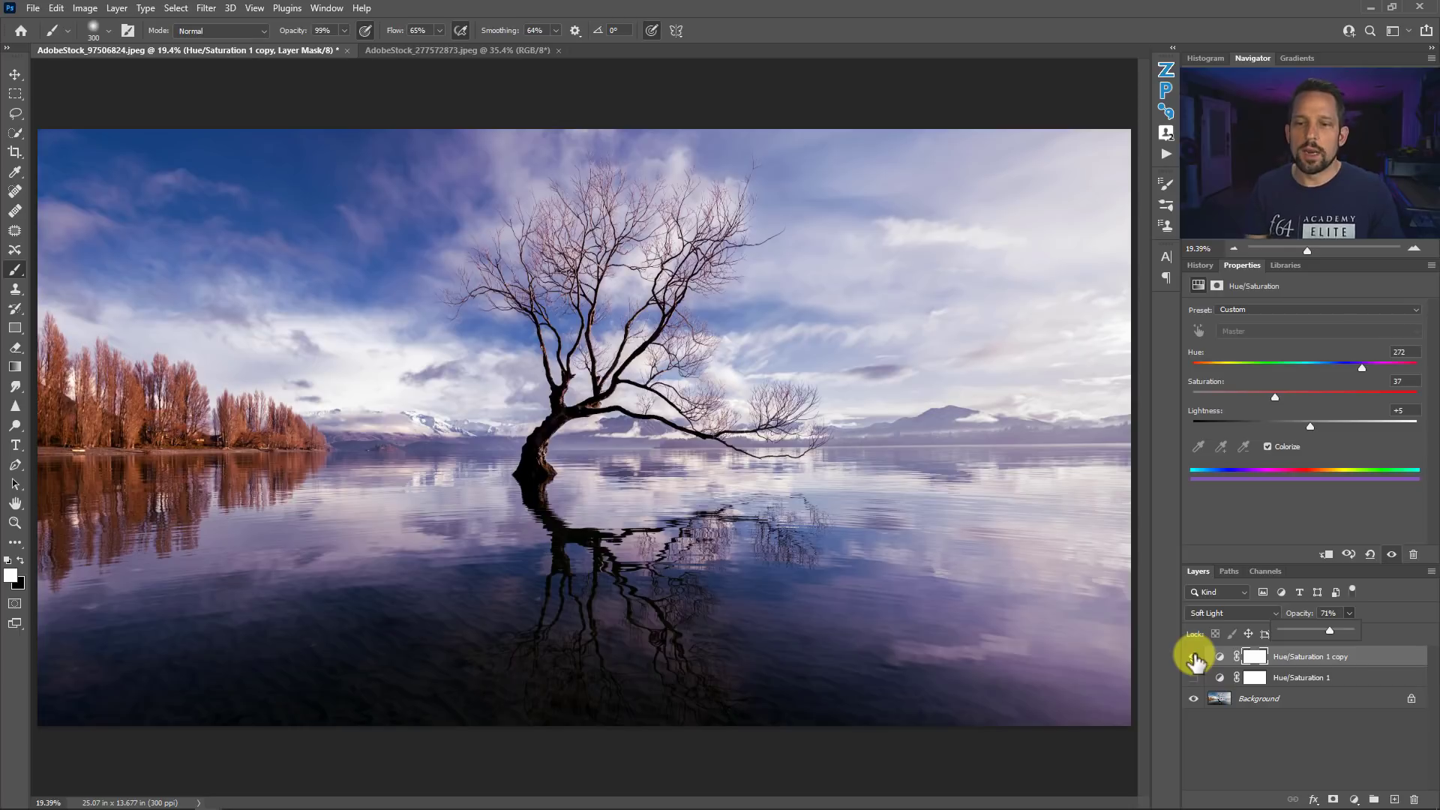
Toggle the purple and blue grades off and on to compare with the original, then target the adjustment.
{"action": "left_click", "coordinate": [1194, 657]}
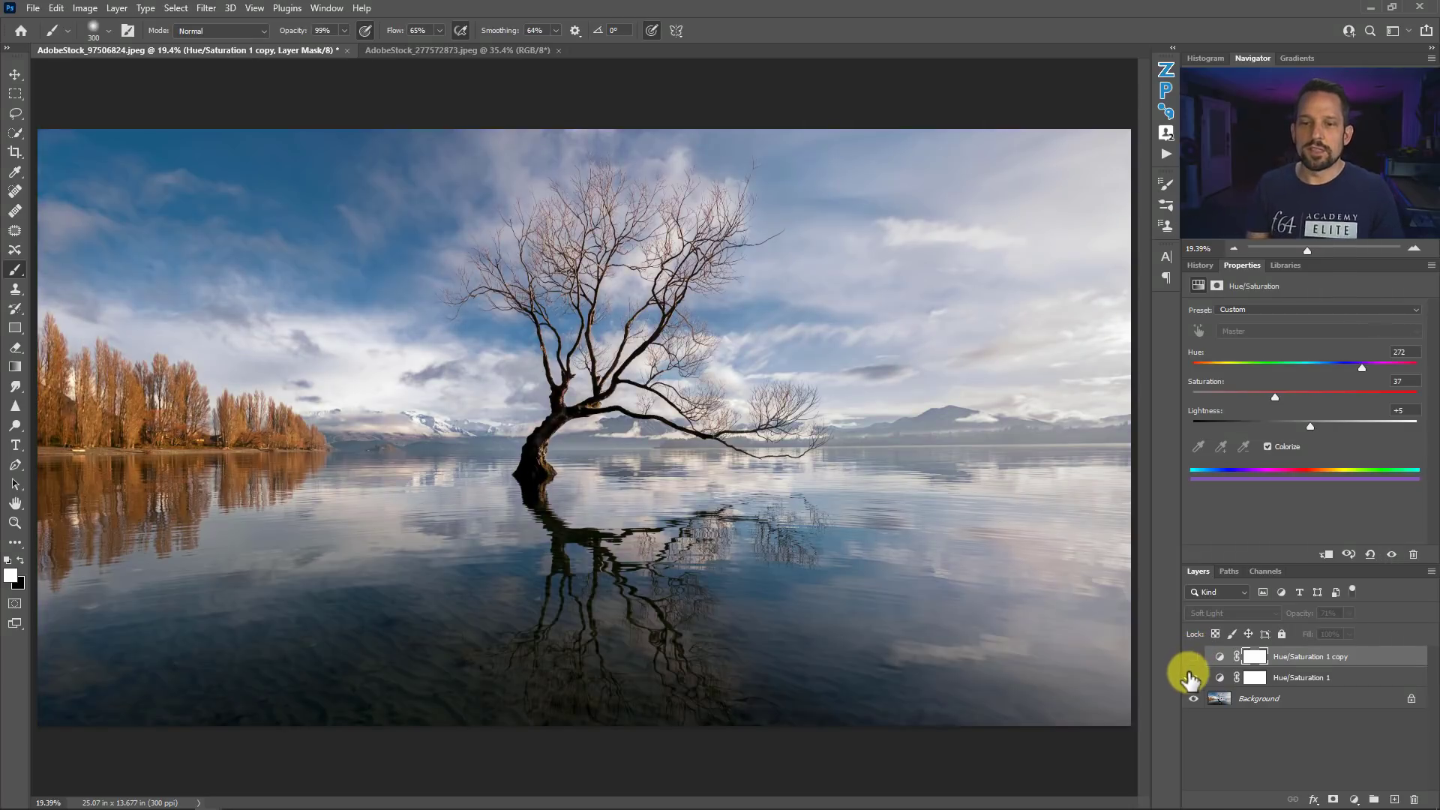
{"action": "left_click", "coordinate": [1193, 677]}
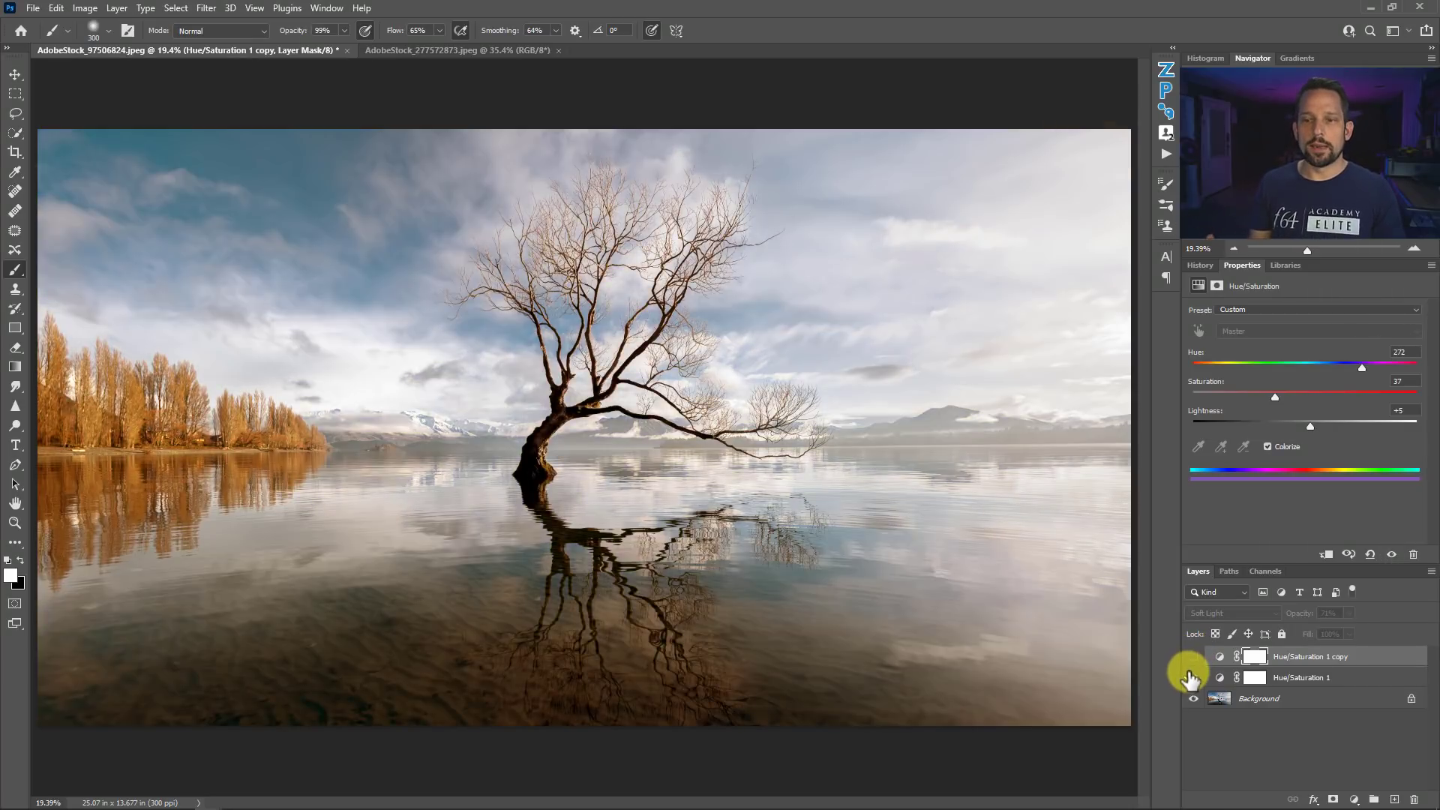
{"action": "left_click", "coordinate": [1193, 678]}
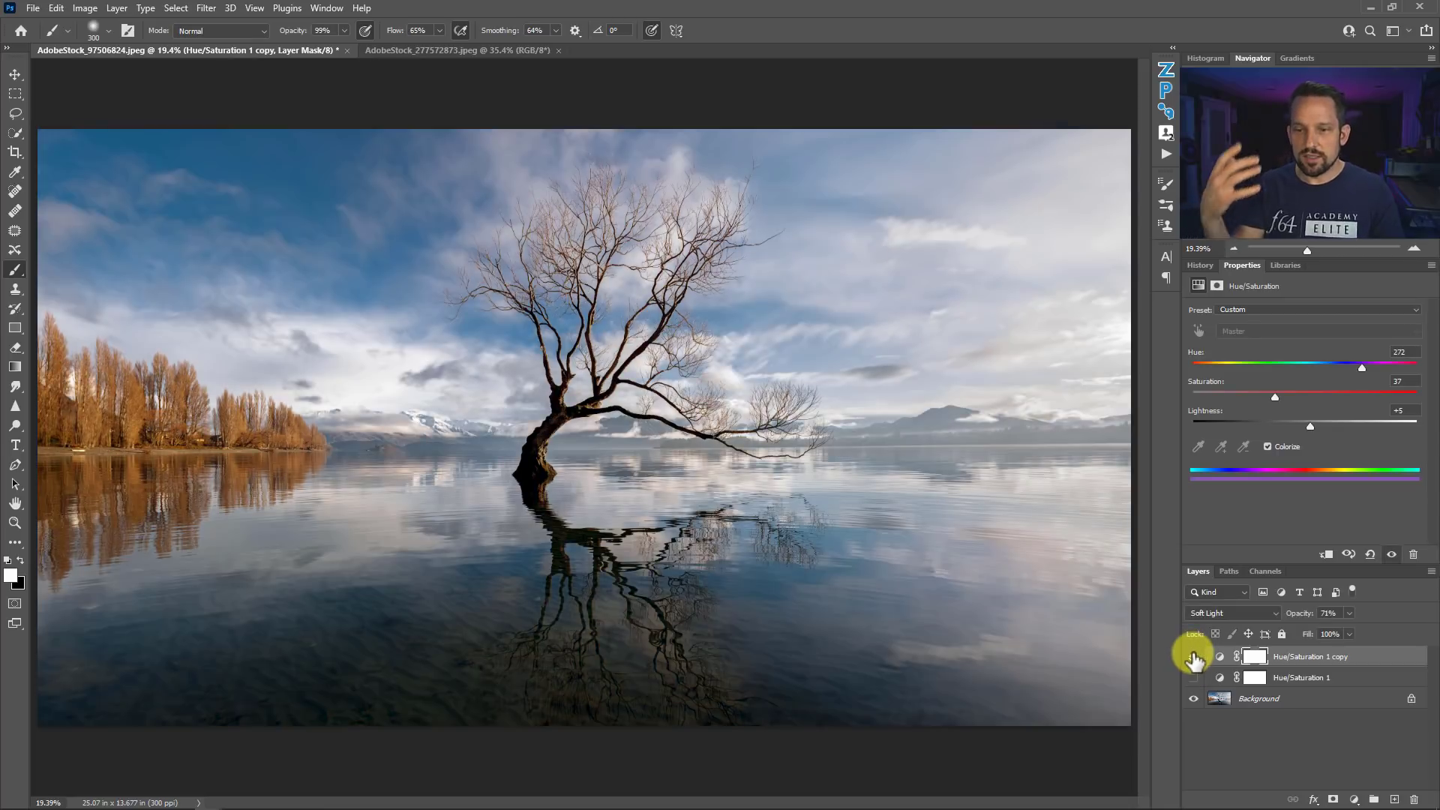
{"action": "left_click", "coordinate": [1194, 657]}
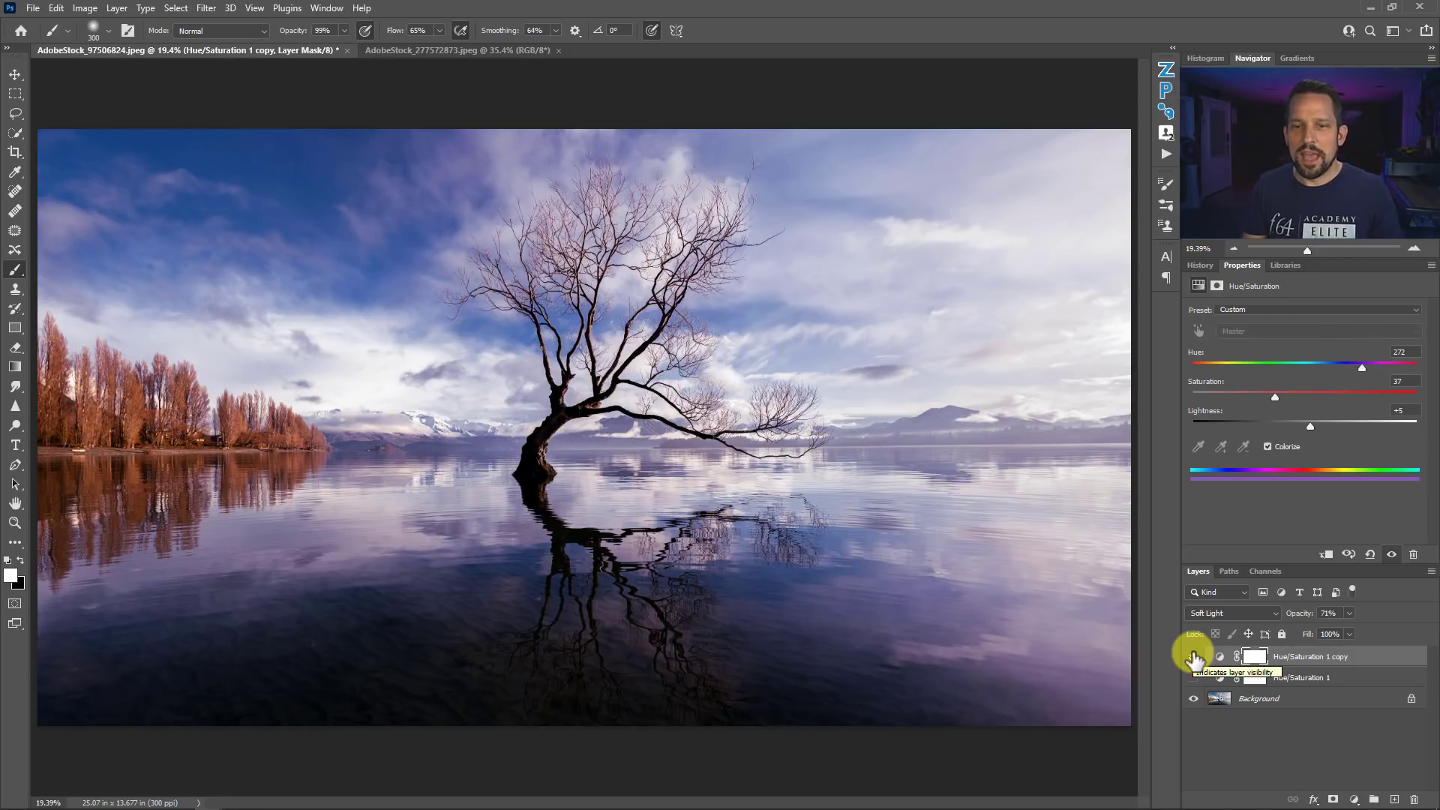
{"action": "left_click", "coordinate": [1193, 657]}
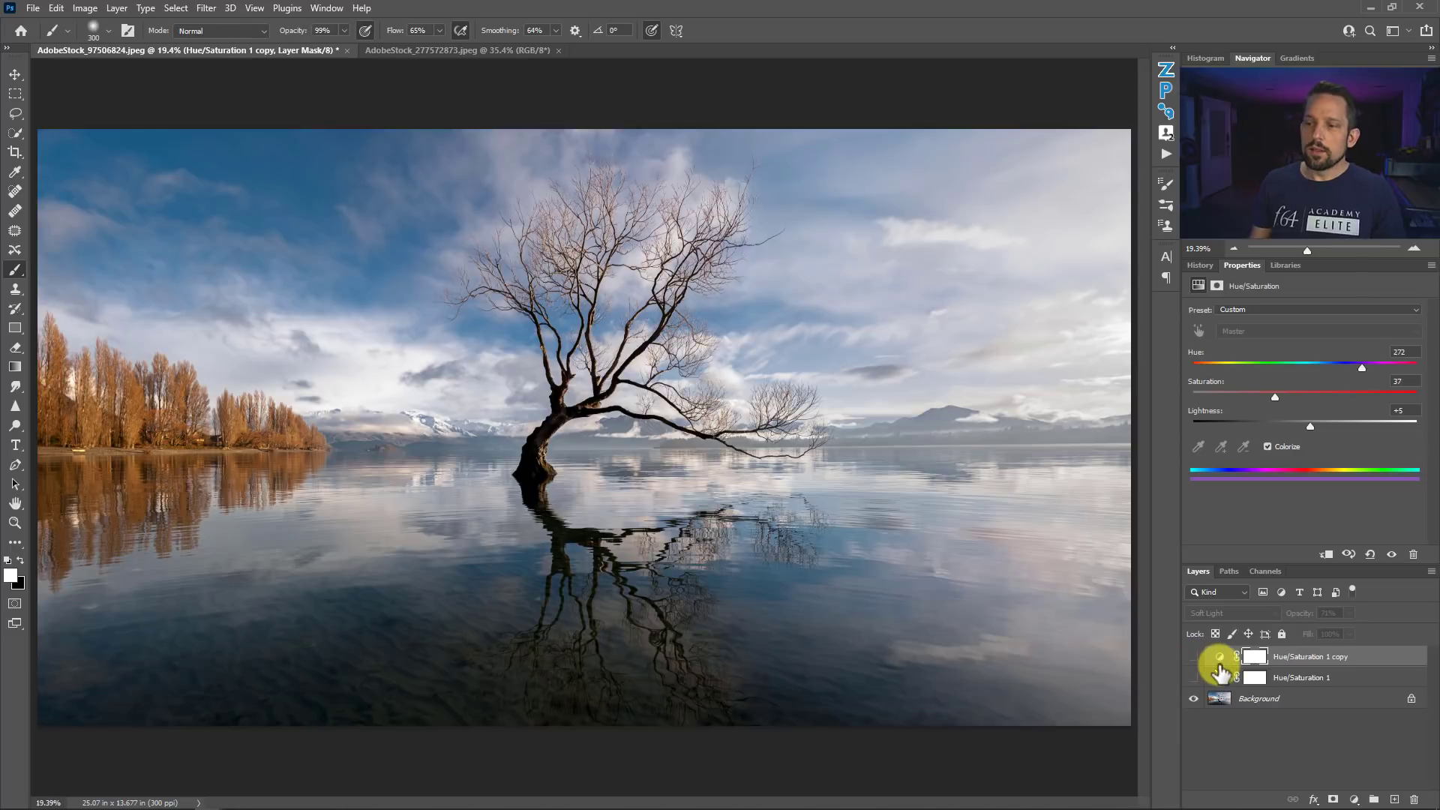
{"action": "left_click", "coordinate": [1221, 658]}
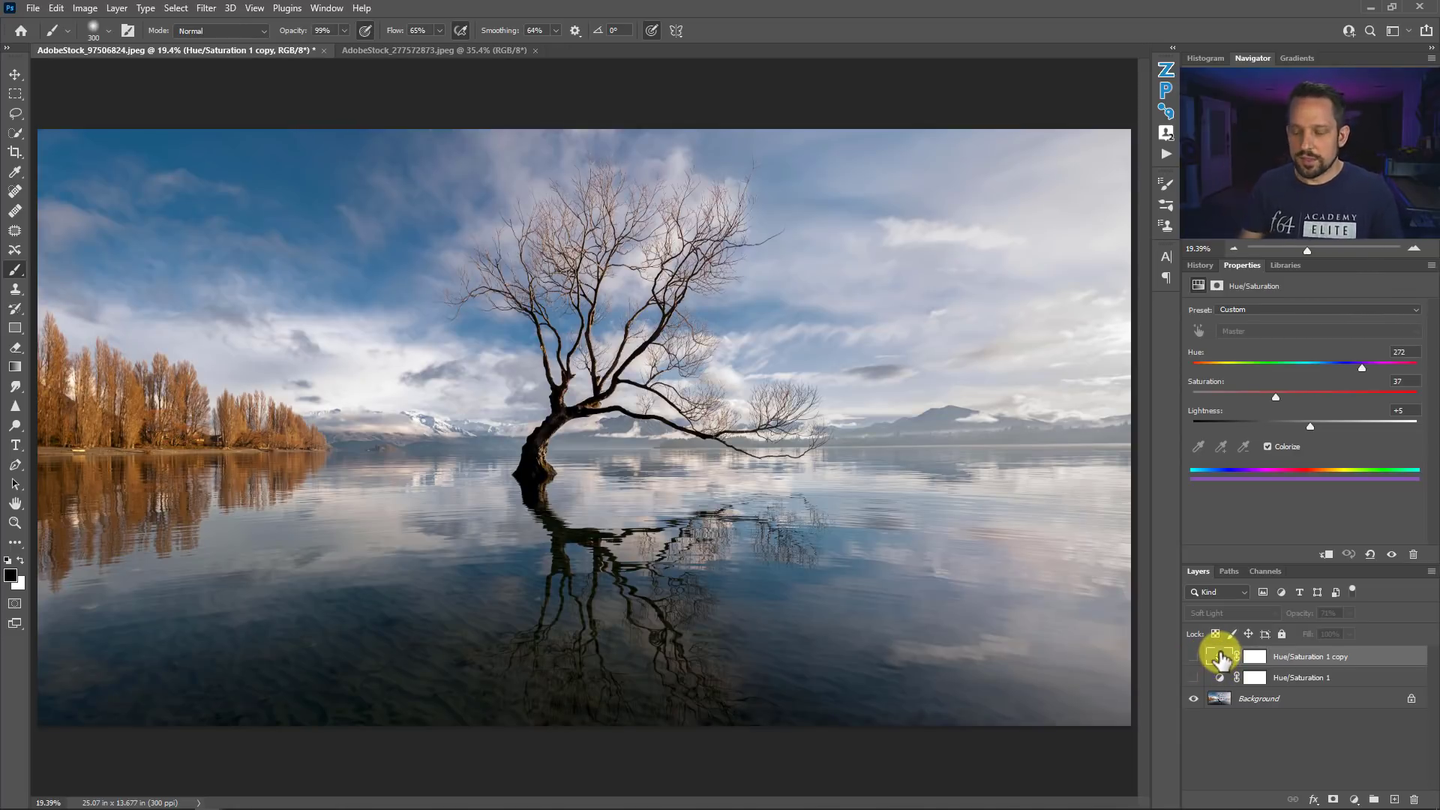
Duplicate the purple grade and shift the copy toward blue, trying higher saturation and lightness.
{"action": "left_click_drag", "start_coordinate": [1220, 658], "coordinate": [1217, 647]}
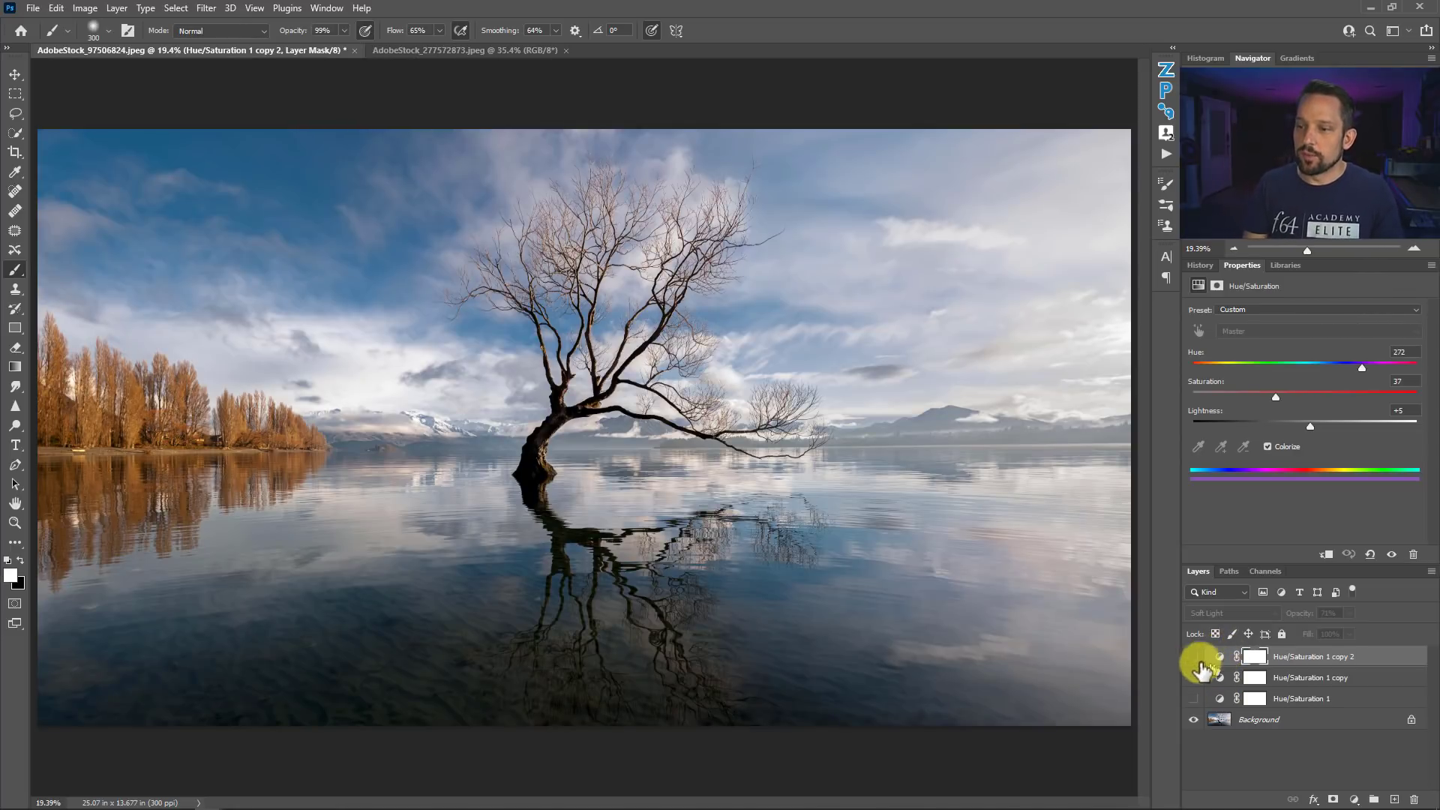
{"action": "left_click", "coordinate": [1193, 657]}
{"action": "left_click_drag", "start_coordinate": [1365, 359], "coordinate": [1319, 361]}
{"action": "left_click_drag", "start_coordinate": [1159, 461], "coordinate": [1163, 465]}
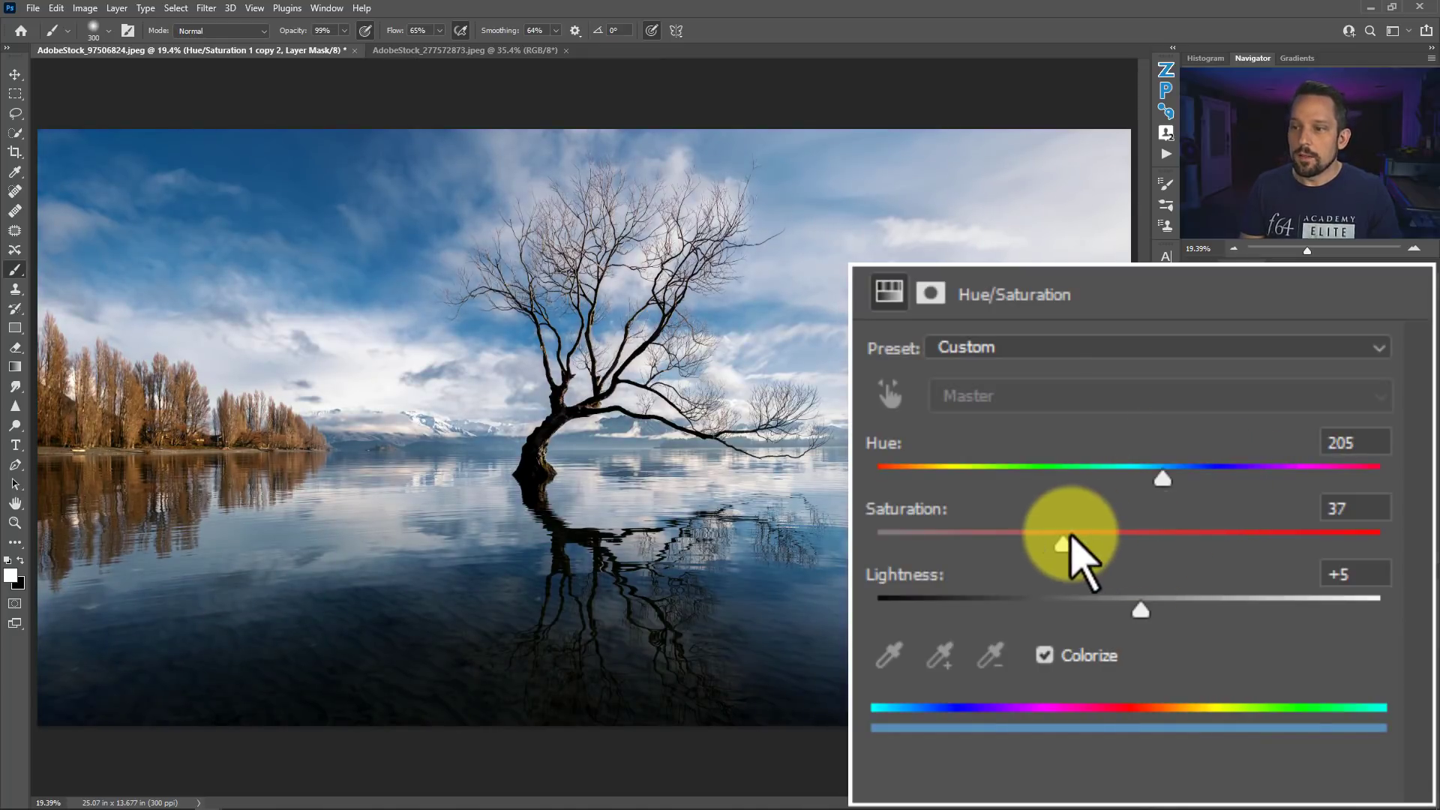
{"action": "left_click_drag", "start_coordinate": [1065, 534], "coordinate": [1173, 527]}
{"action": "left_click_drag", "start_coordinate": [1141, 609], "coordinate": [1267, 585]}
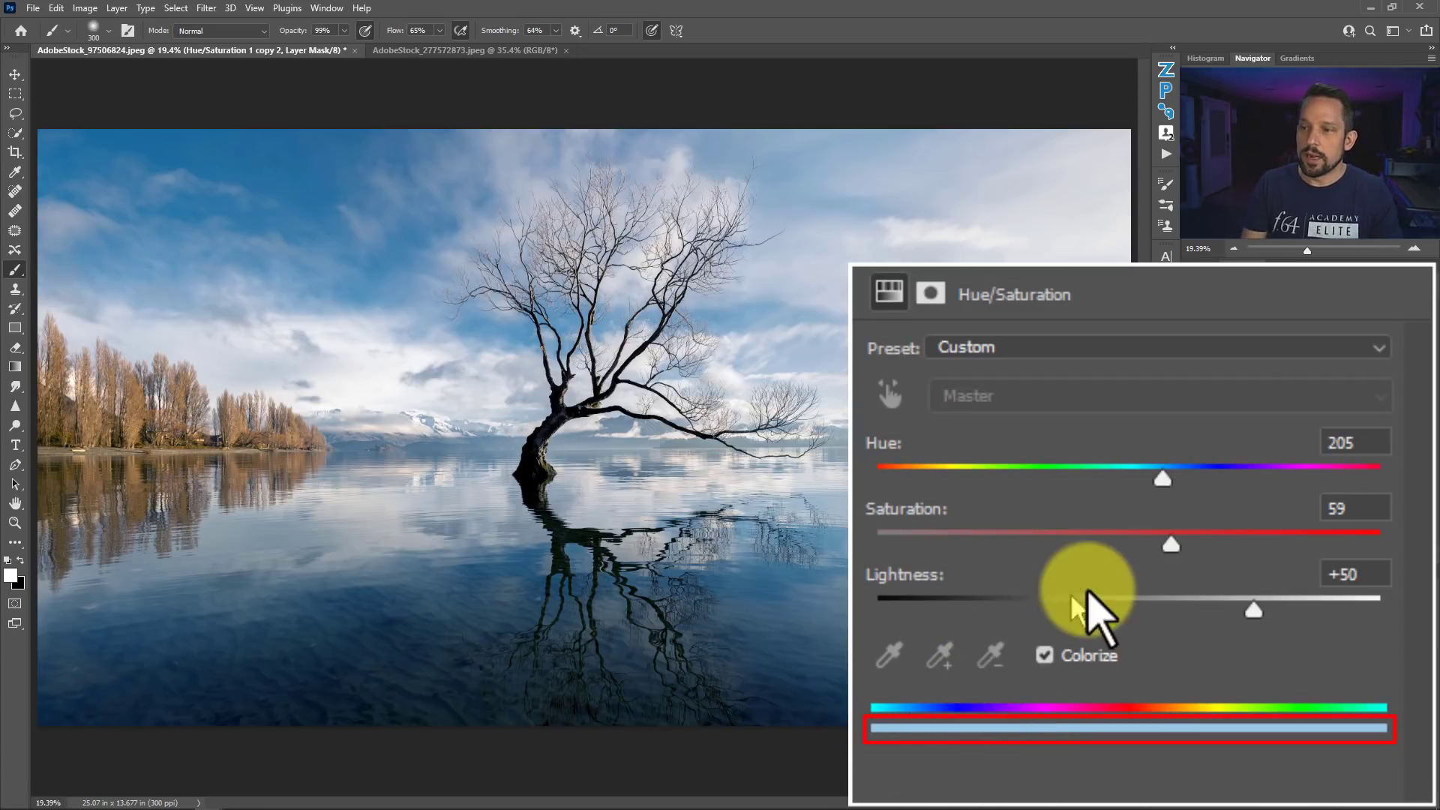
Fine-tune the blue grade to Hue 202, Saturation 58, Lightness +45, then reselect the purple copy layer.
{"action": "mouse_move", "coordinate": [1167, 474]}
{"action": "left_mouse_down"}
{"action": "mouse_move", "coordinate": [1123, 477]}
{"action": "mouse_move", "coordinate": [1159, 488]}
{"action": "left_mouse_up"}
{"action": "mouse_move", "coordinate": [1174, 559]}
{"action": "left_mouse_down"}
{"action": "mouse_move", "coordinate": [1260, 556]}
{"action": "mouse_move", "coordinate": [1179, 555]}
{"action": "left_mouse_up"}
{"action": "left_click_drag", "start_coordinate": [1255, 609], "coordinate": [1242, 604]}
{"action": "left_click", "coordinate": [1196, 665]}
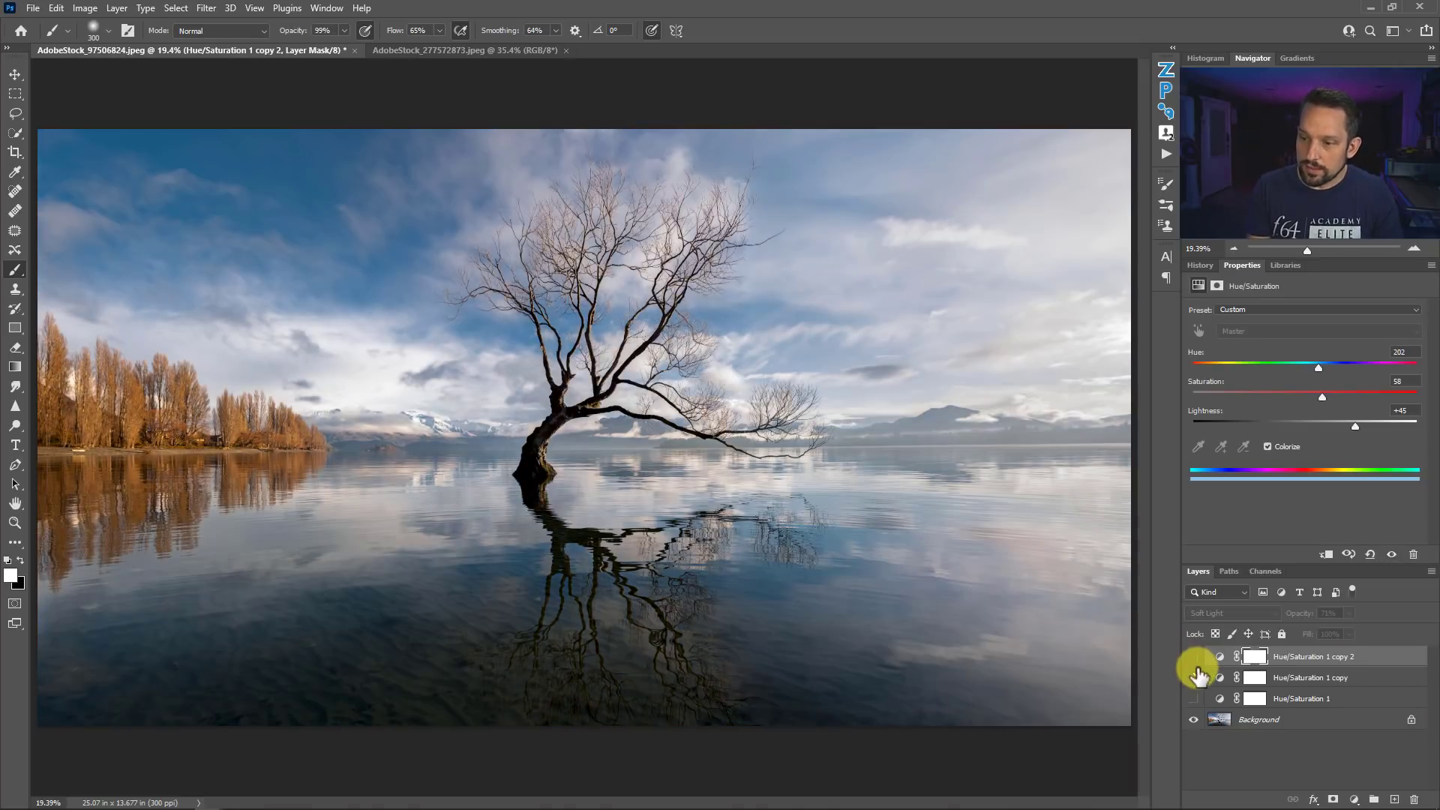
{"action": "left_click", "coordinate": [1206, 675]}
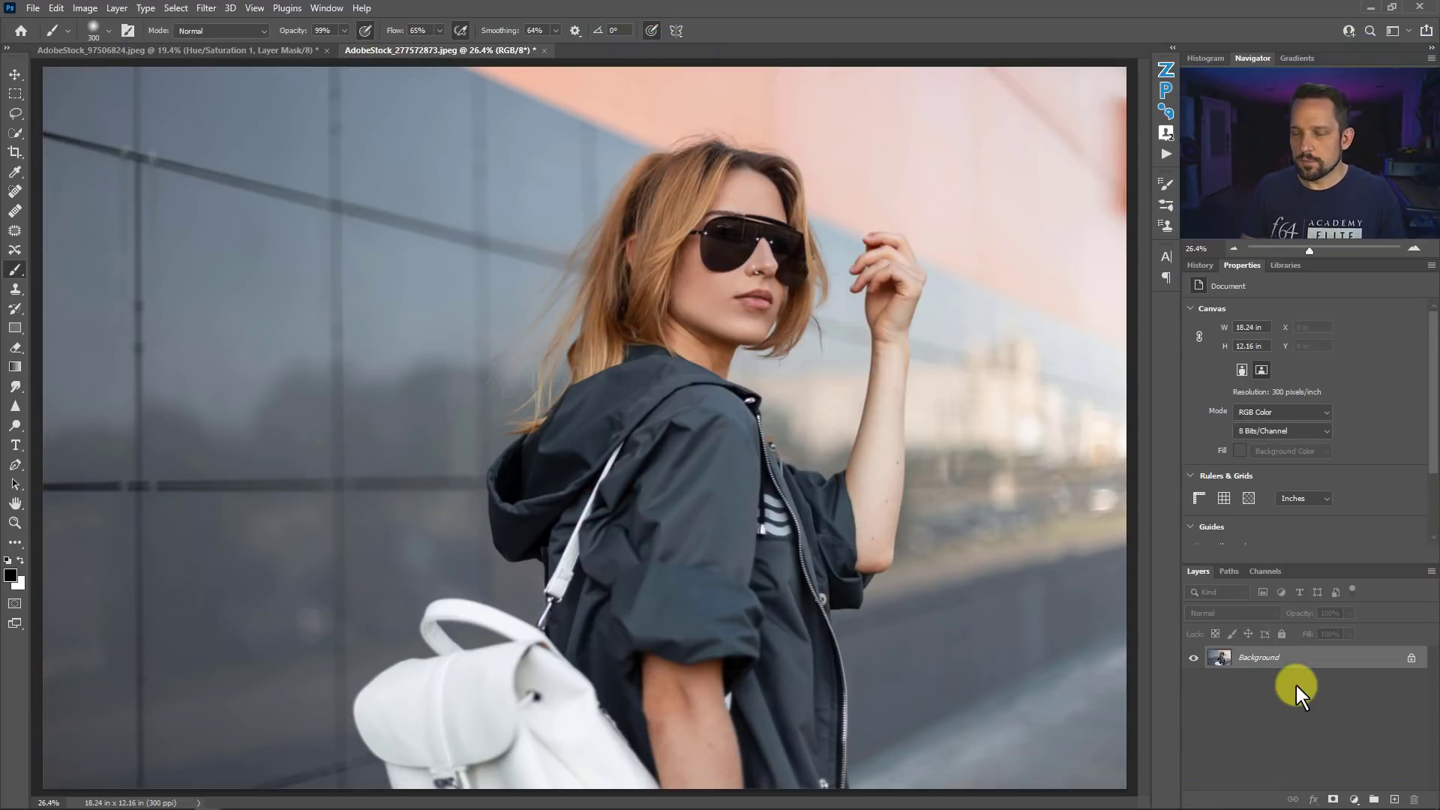
Add a Soft Light Hue/Saturation layer to the portrait with Colorize, Hue 34 and Lightness +22.
{"action": "left_click", "coordinate": [1355, 800]}
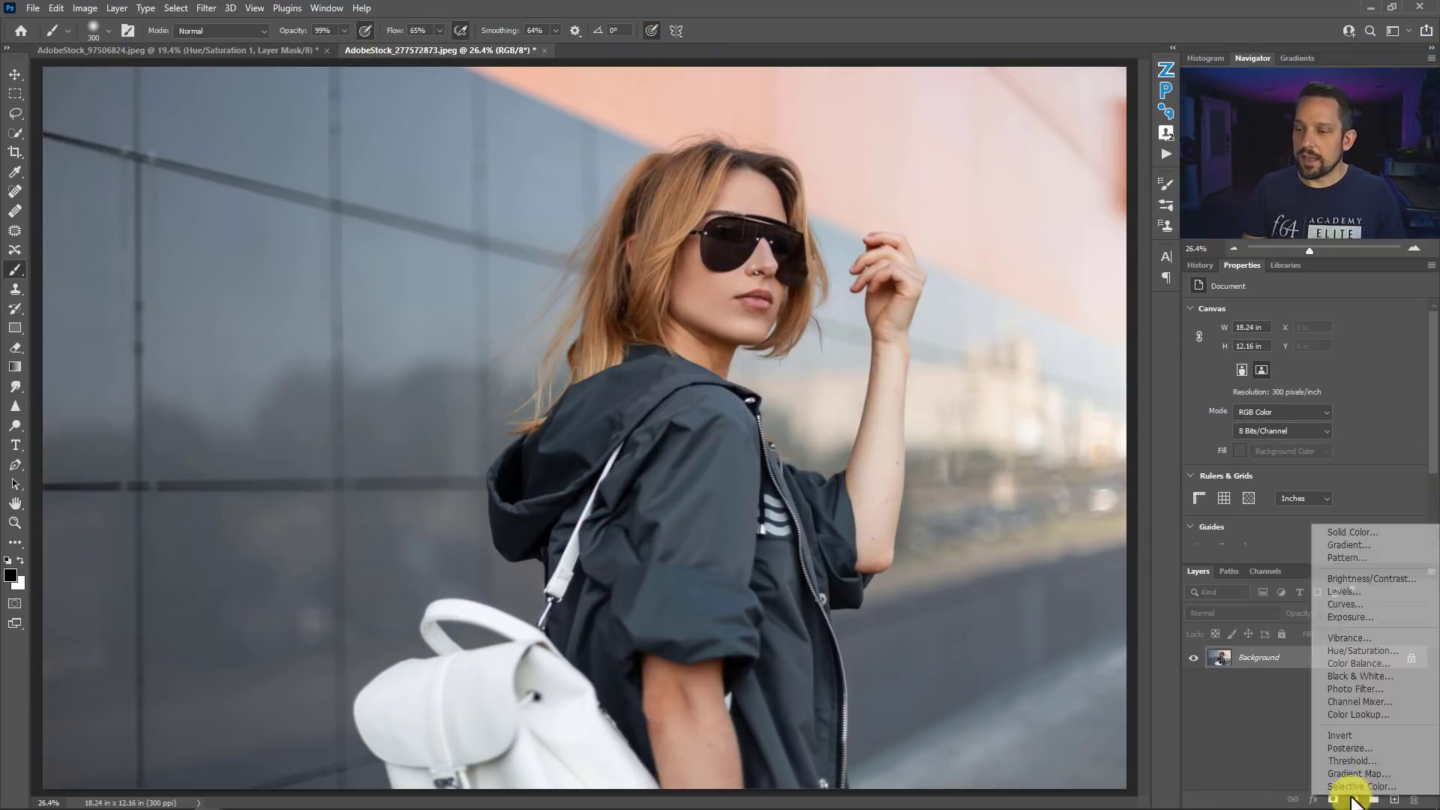
{"action": "left_click", "coordinate": [1343, 650]}
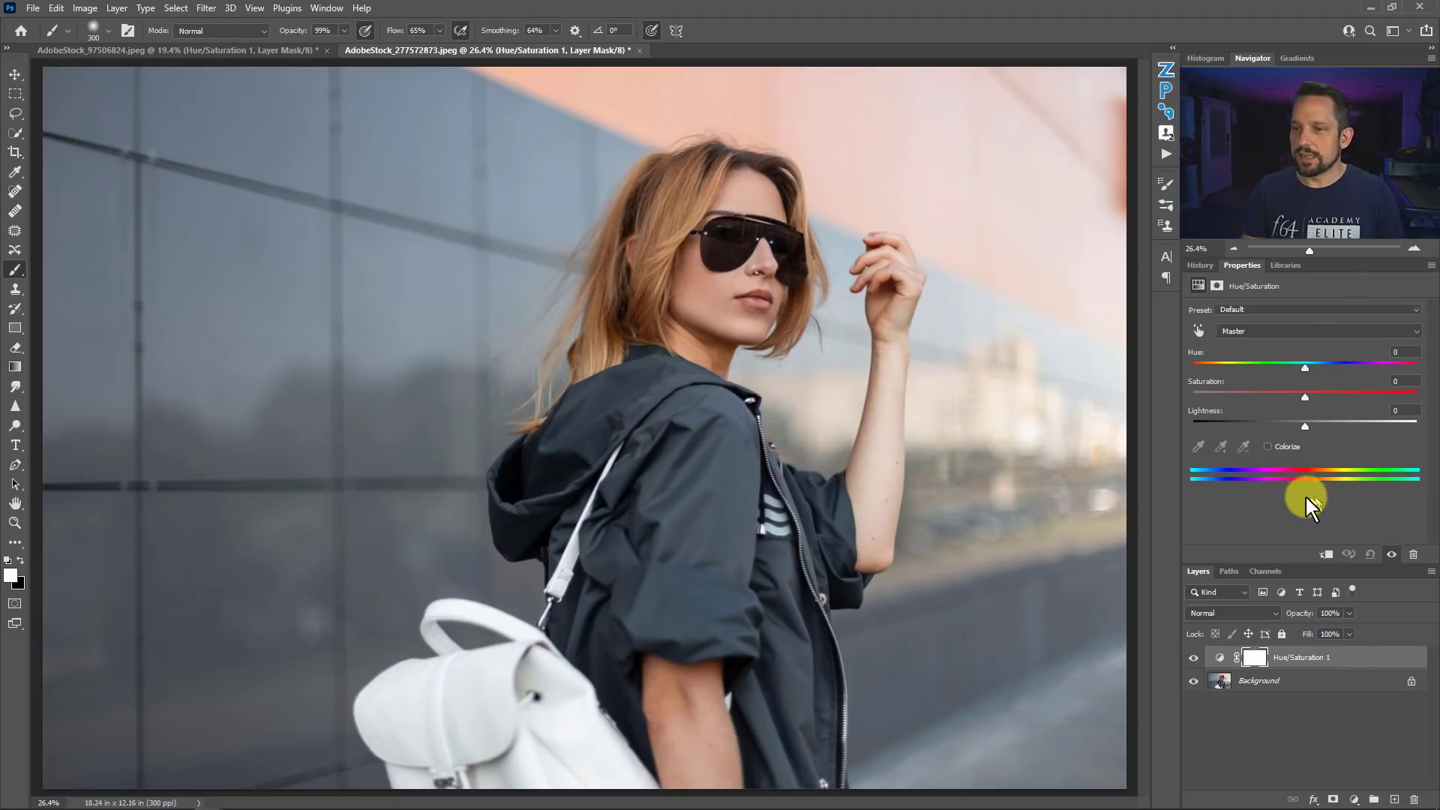
{"action": "left_click", "coordinate": [1235, 609]}
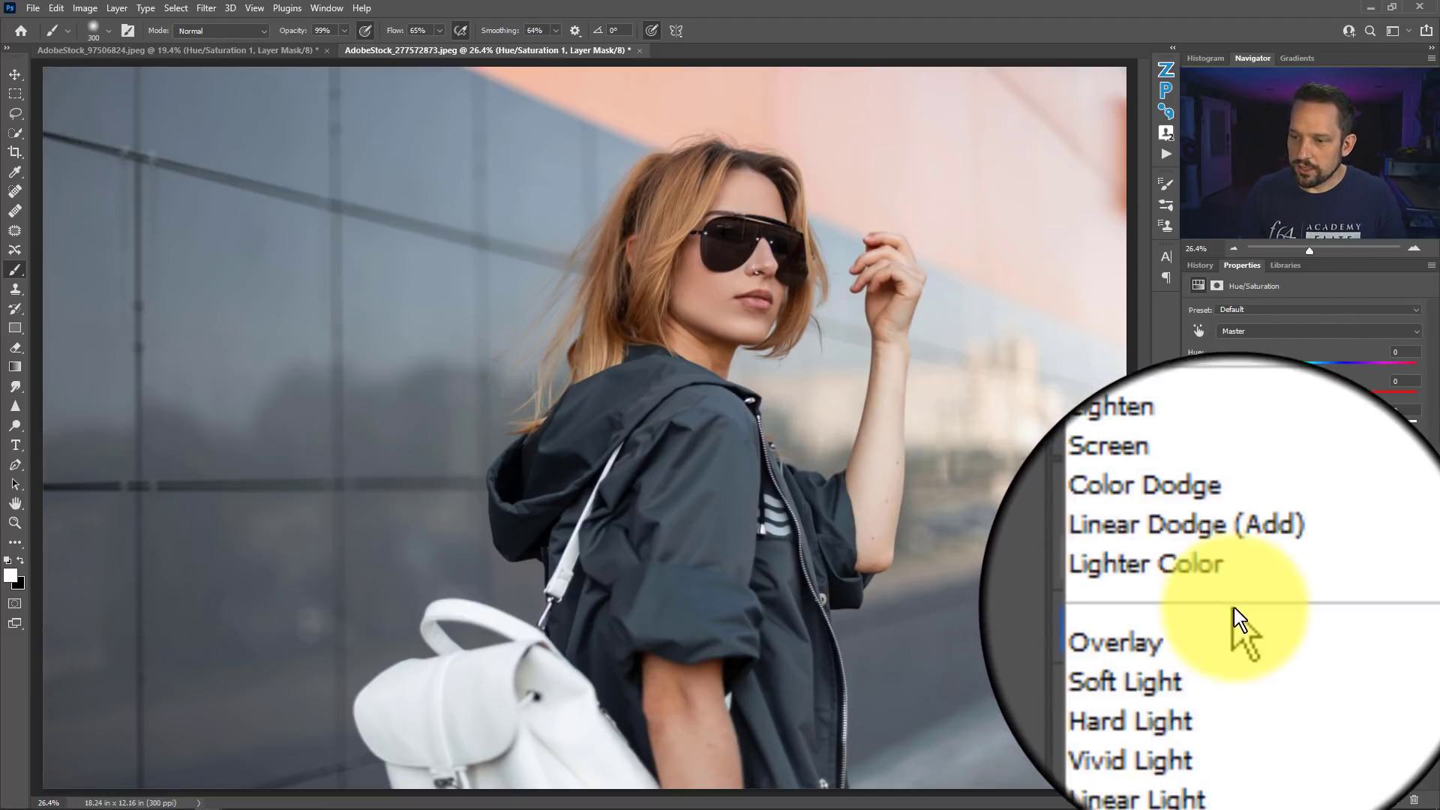
{"action": "left_click", "coordinate": [1219, 611]}
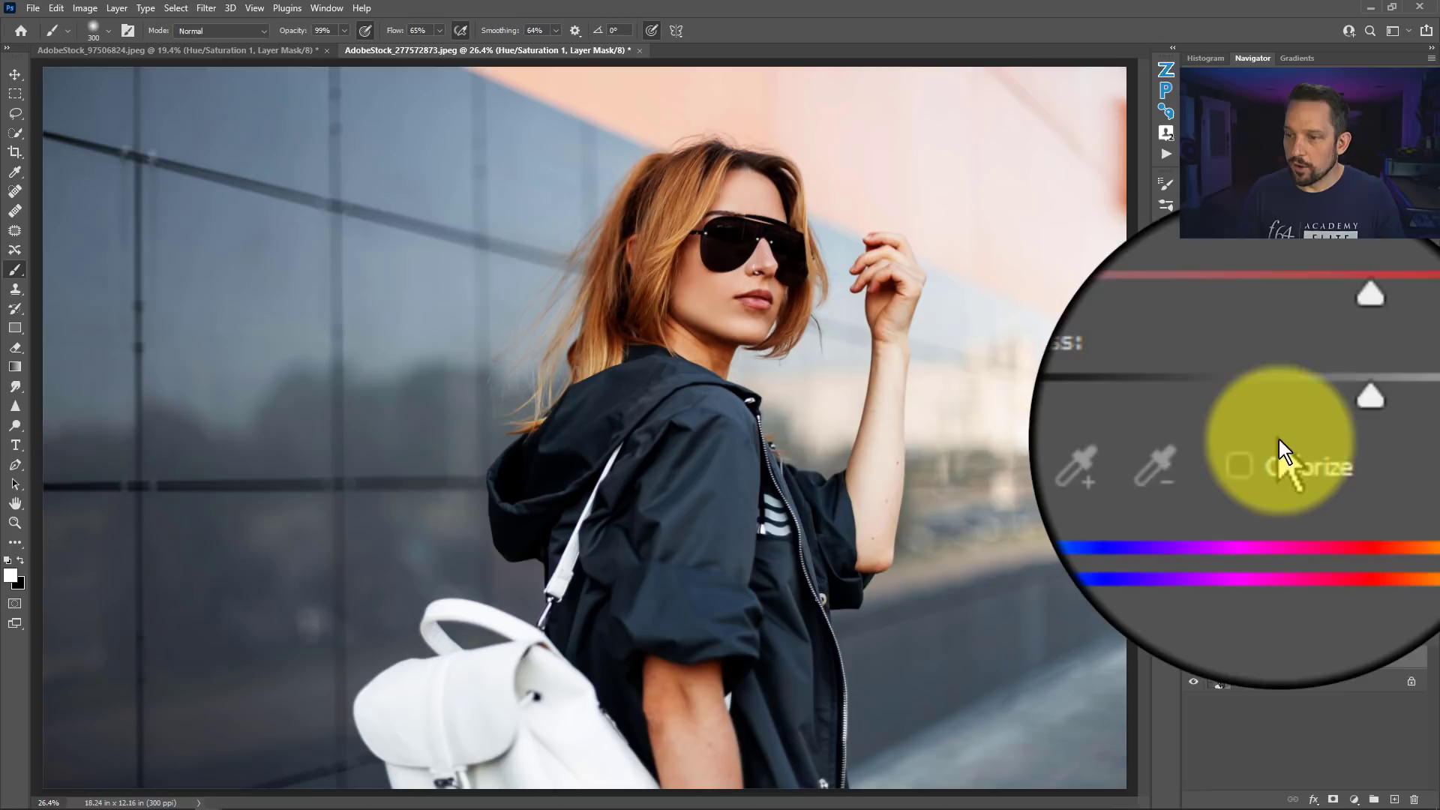
{"action": "left_click", "coordinate": [1278, 445]}
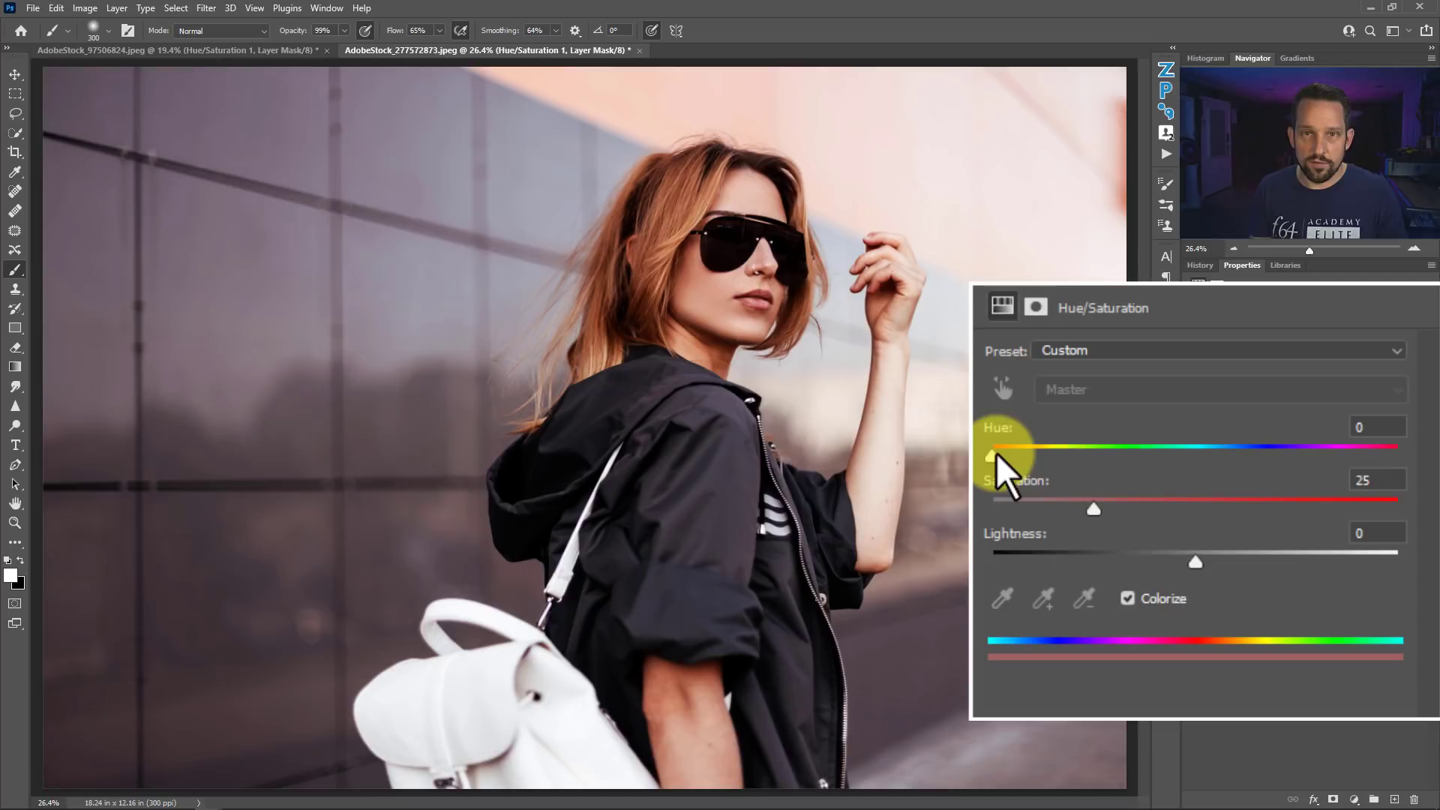
{"action": "left_click_drag", "start_coordinate": [989, 444], "coordinate": [1025, 444]}
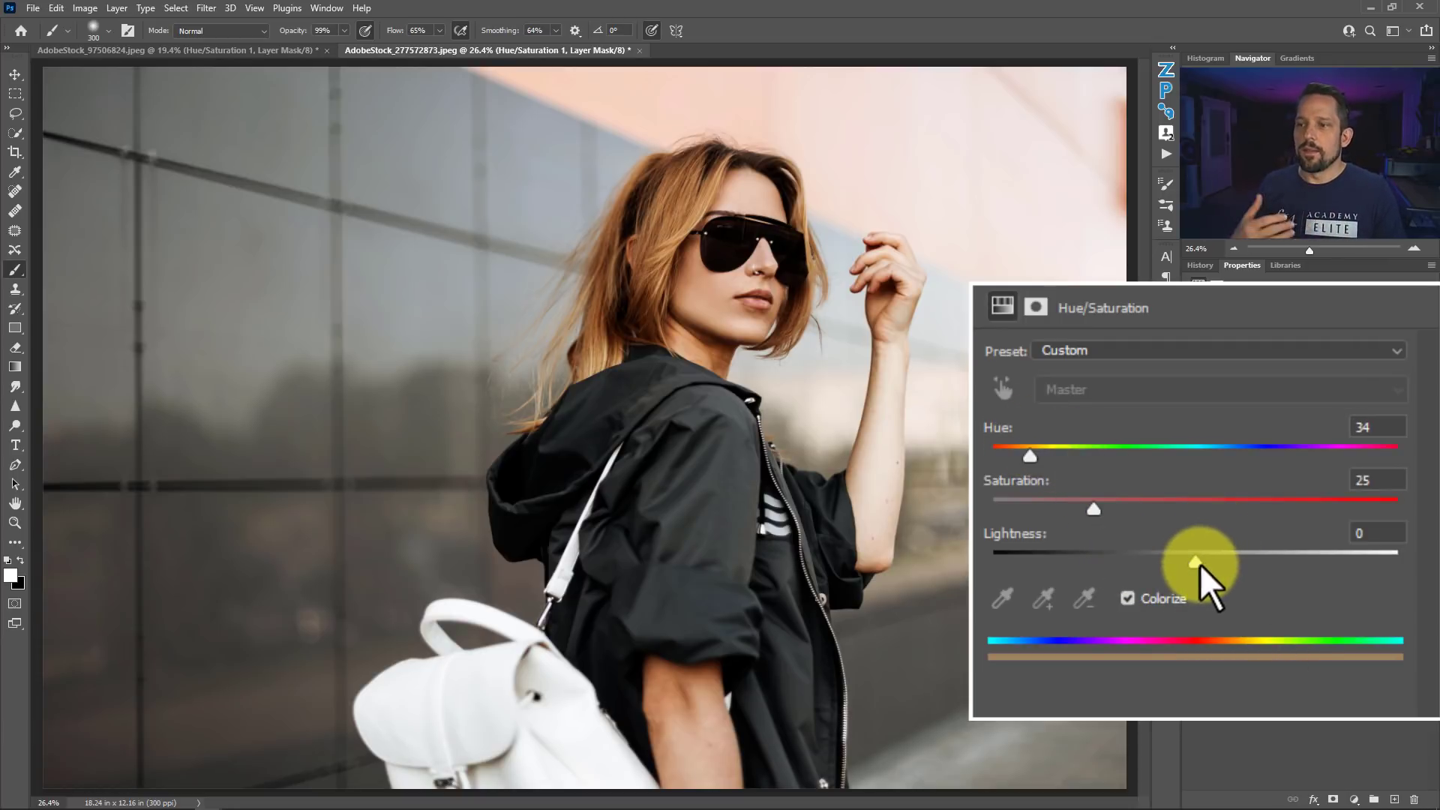
{"action": "left_click_drag", "start_coordinate": [1199, 562], "coordinate": [1239, 563]}
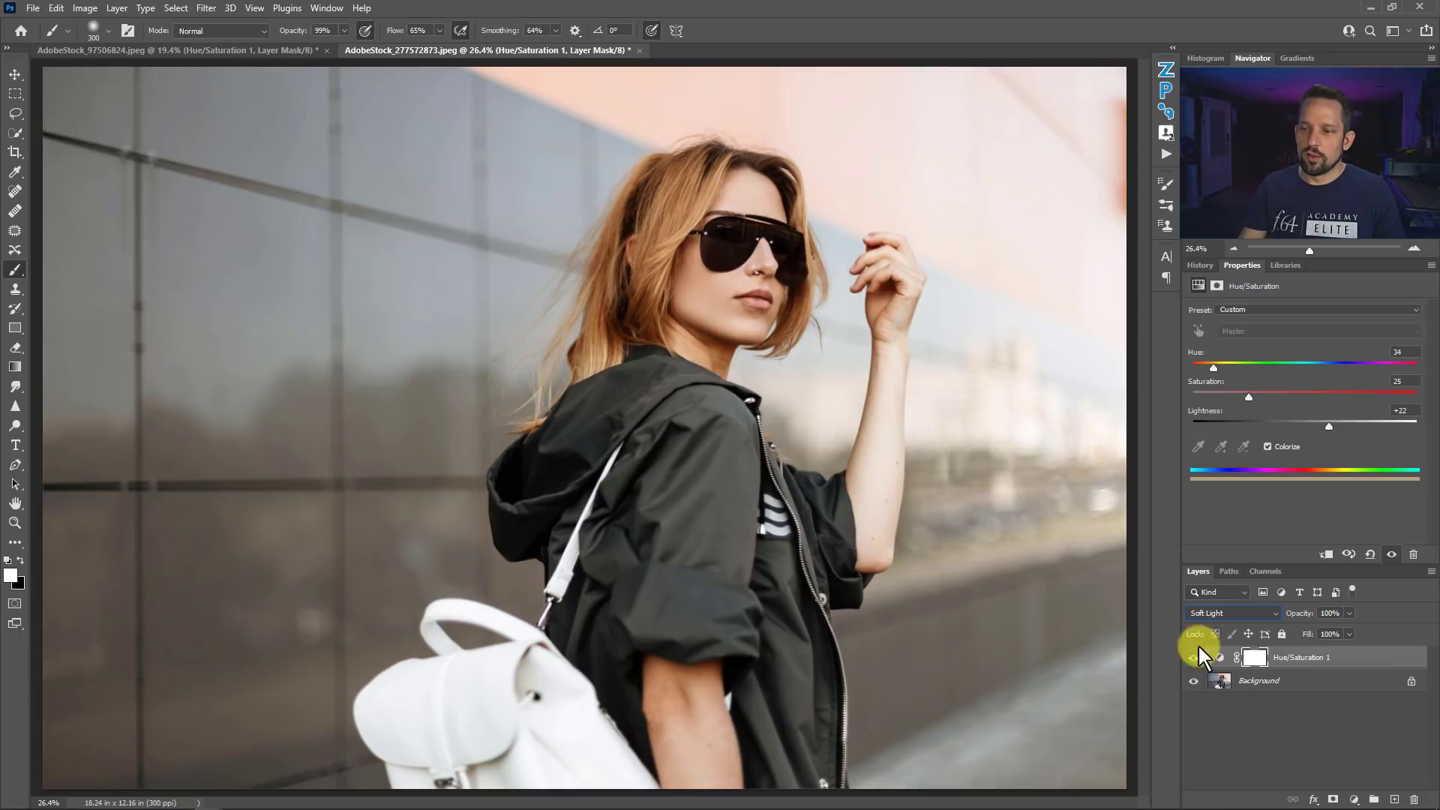
Compare the portrait with and without the tint, then set Hue to 214 for a cool blue.
{"action": "left_click", "coordinate": [1193, 658]}
{"action": "left_click", "coordinate": [1193, 658]}
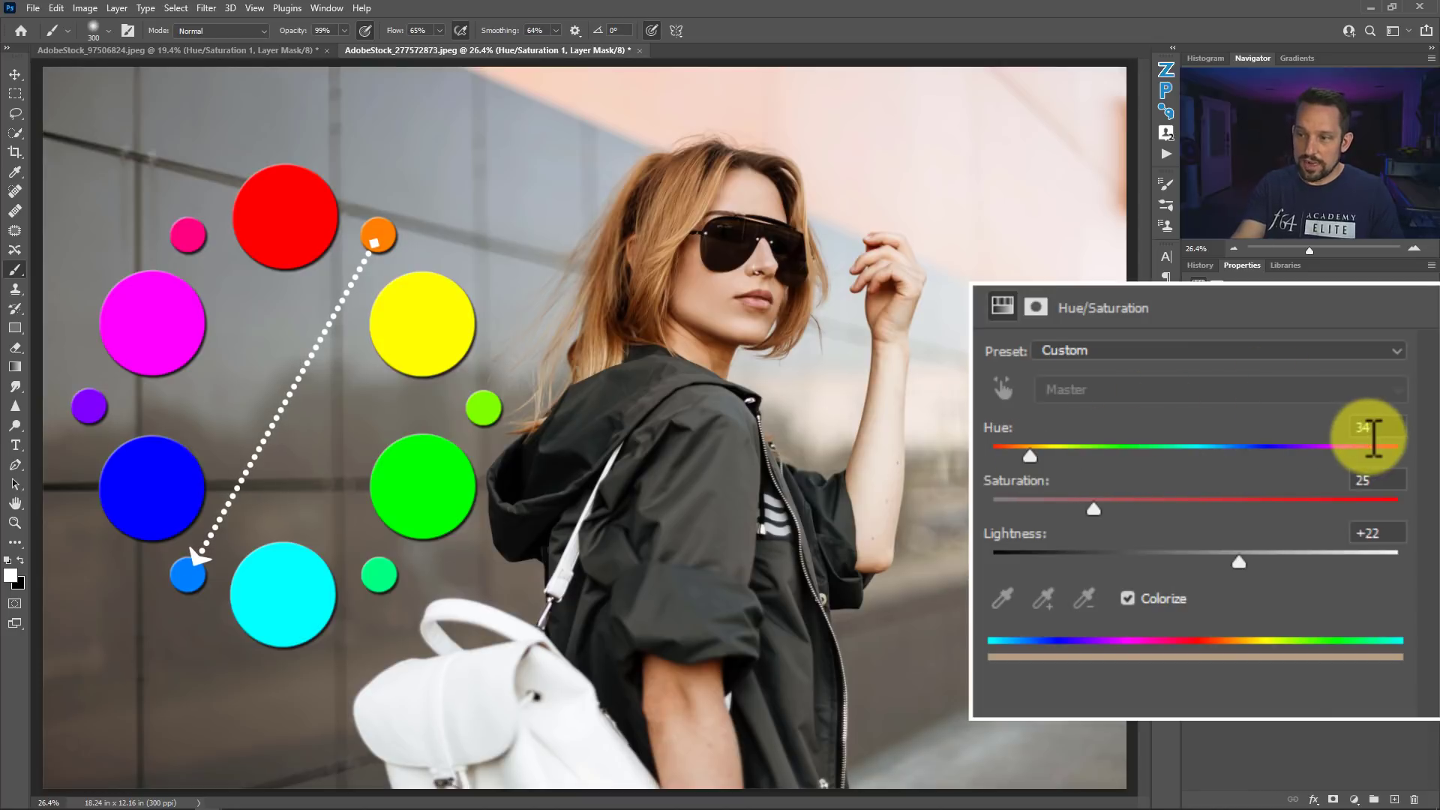
{"action": "left_click_drag", "start_coordinate": [1030, 458], "coordinate": [1233, 447]}
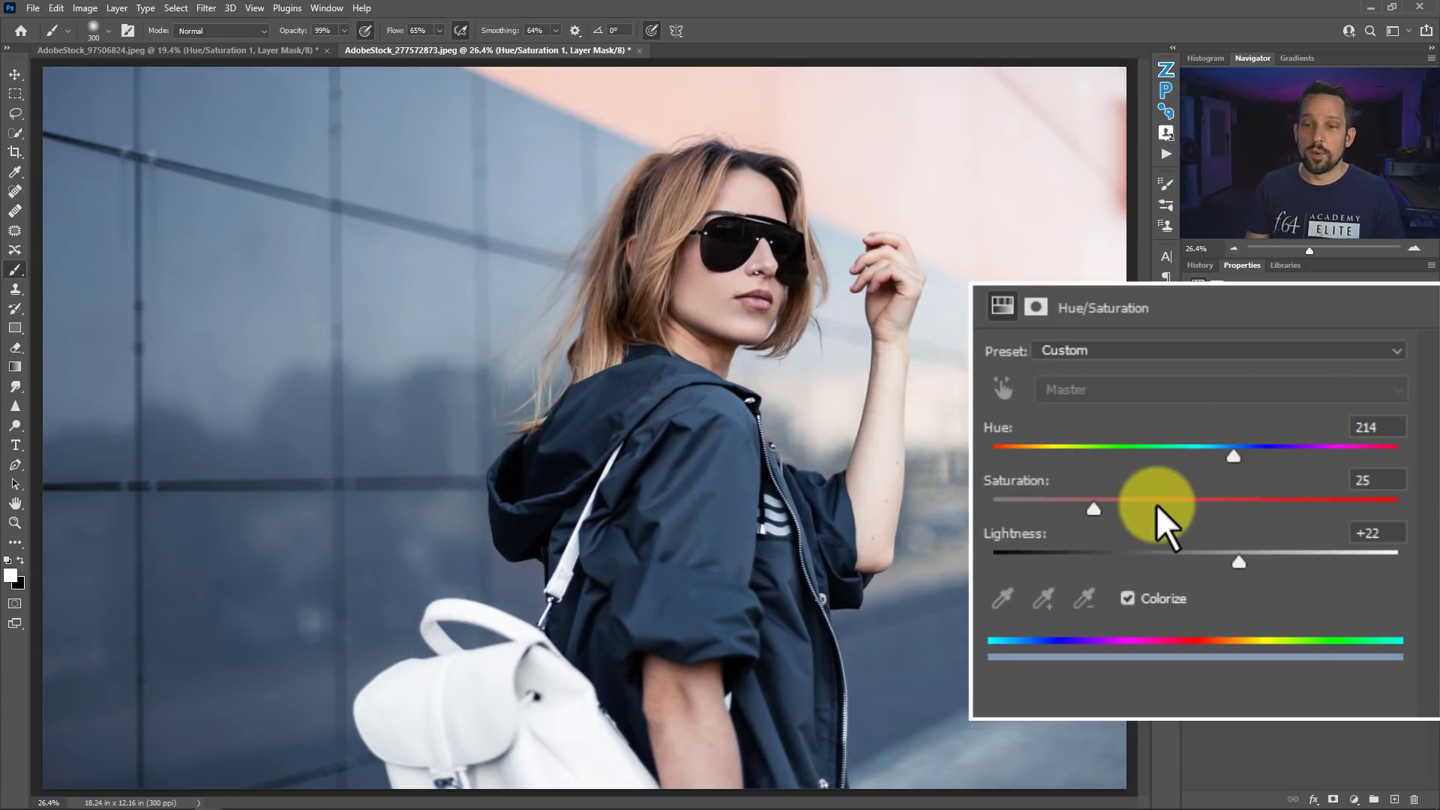